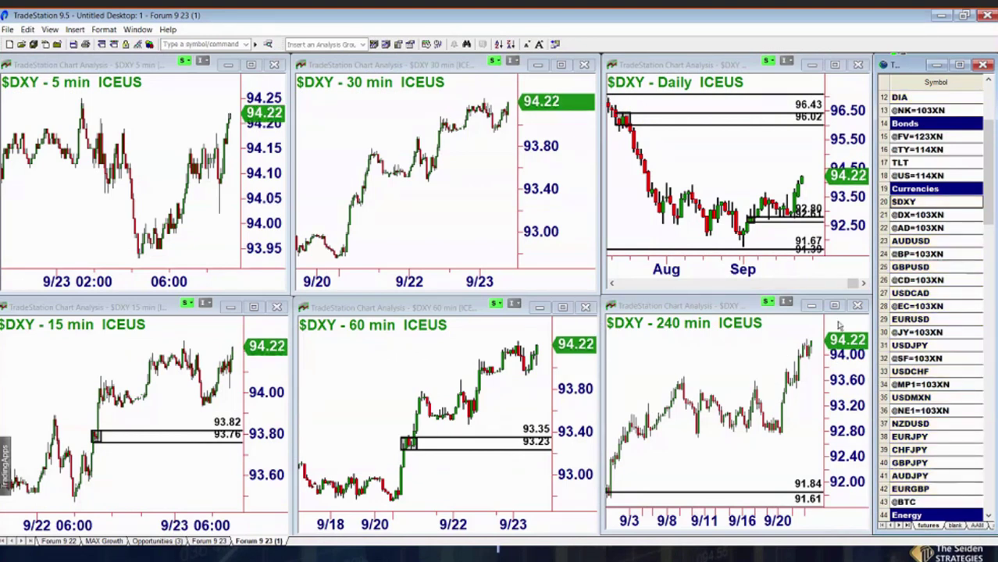
Examine the $DXY 240-minute chart at full size, followed by the 60-minute chart with its date range extended back to 8/20.
left_click(834, 307)
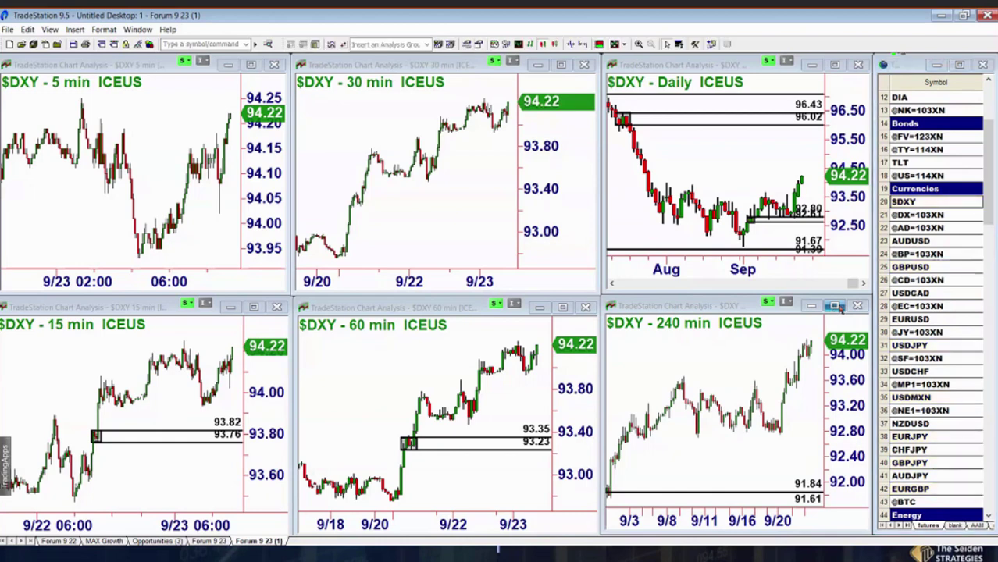
left_click(835, 306)
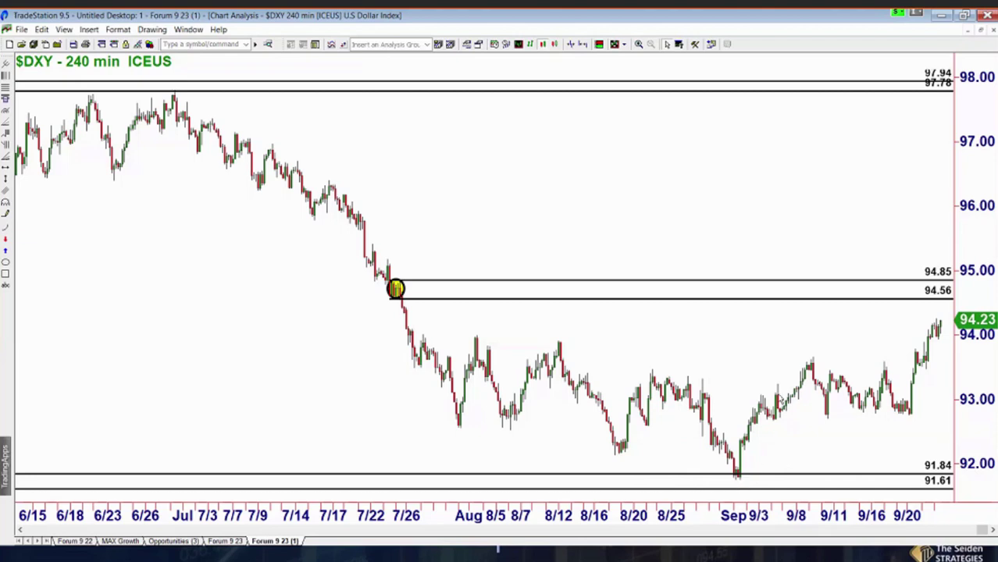
left_click(908, 324)
left_click(982, 32)
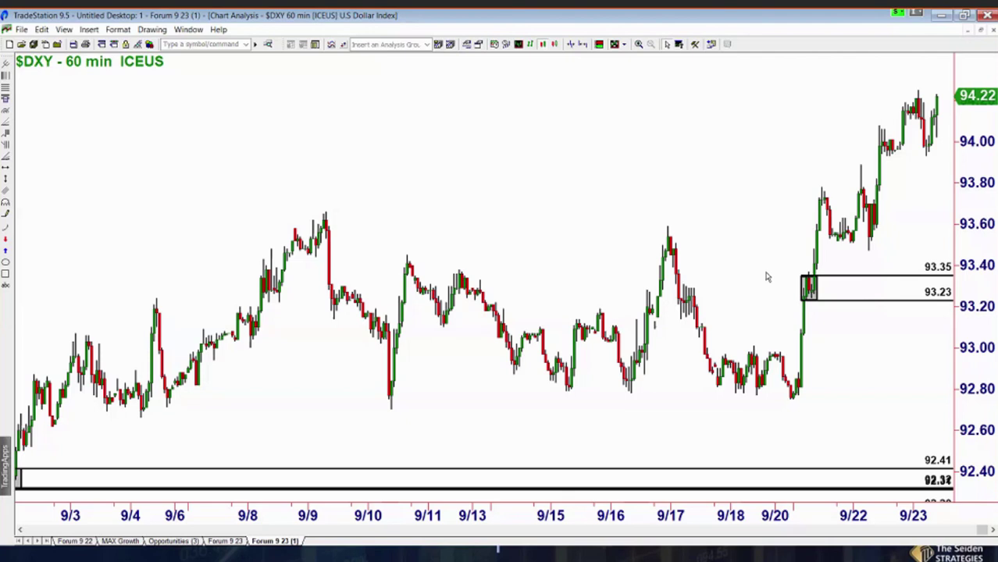
scroll(767, 277, "down", 5)
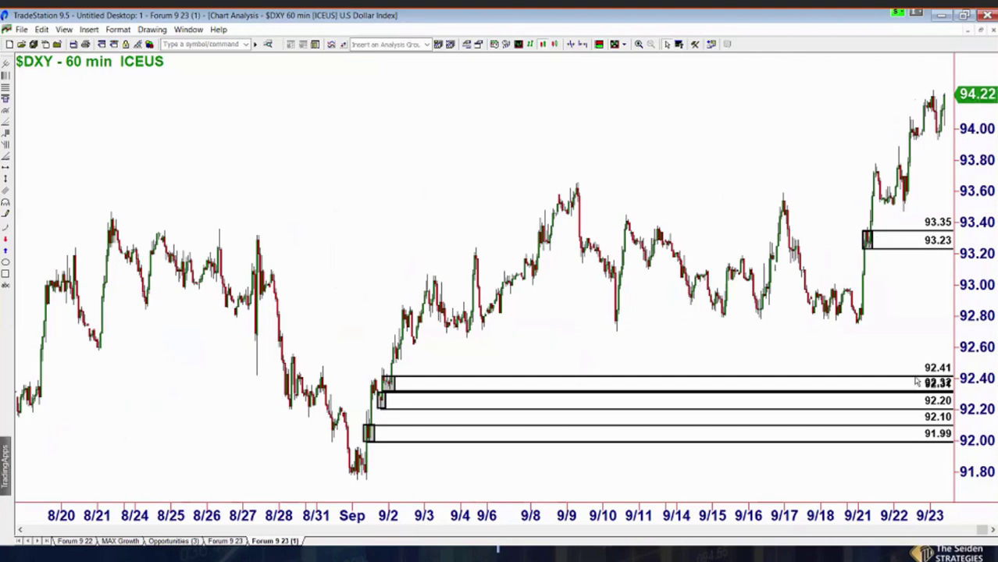
left_click(981, 31)
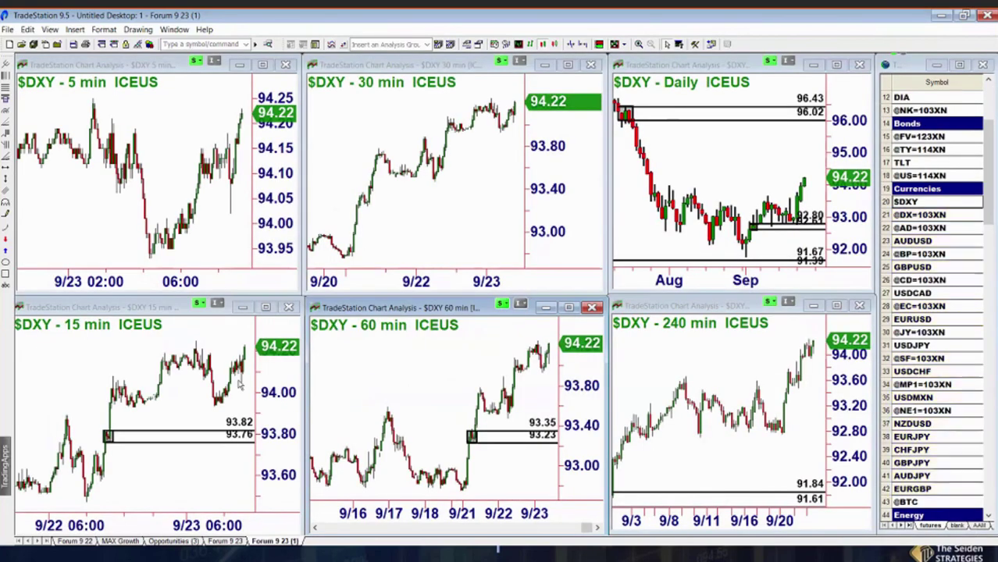
Review the $DXY 15-minute chart at full size, restore the chart grid, and enlarge the 240-minute chart again.
left_click(266, 310)
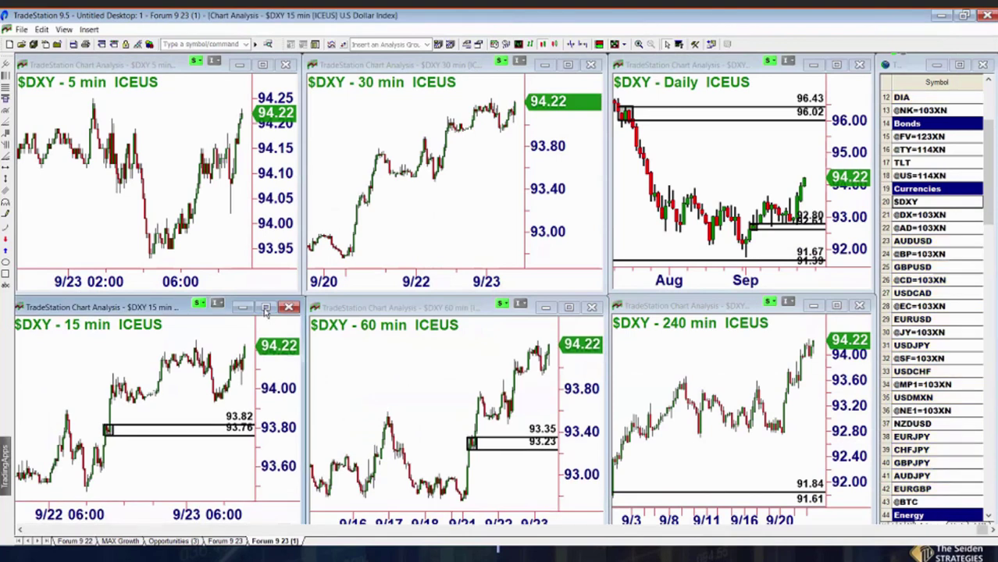
left_click(265, 309)
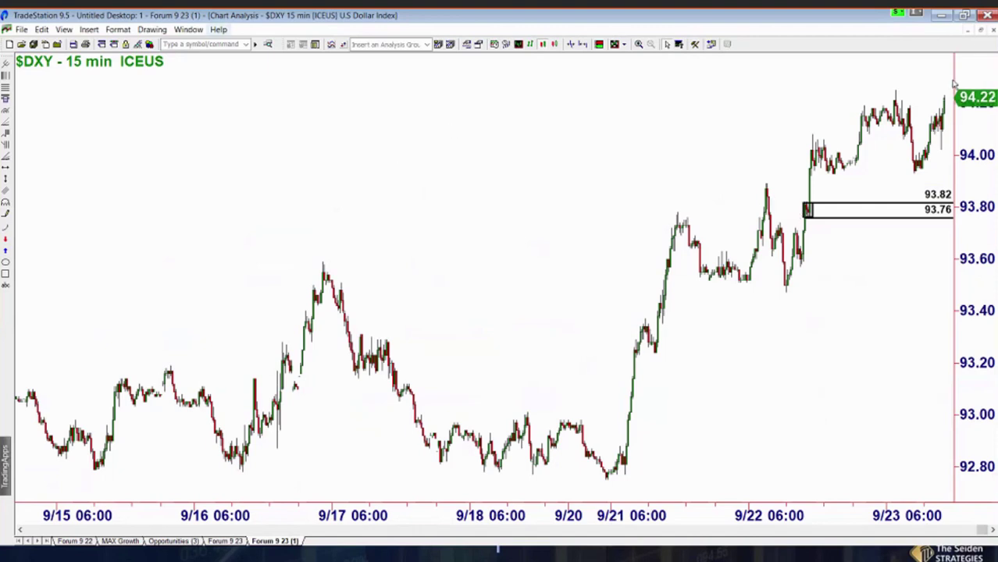
left_click(982, 31)
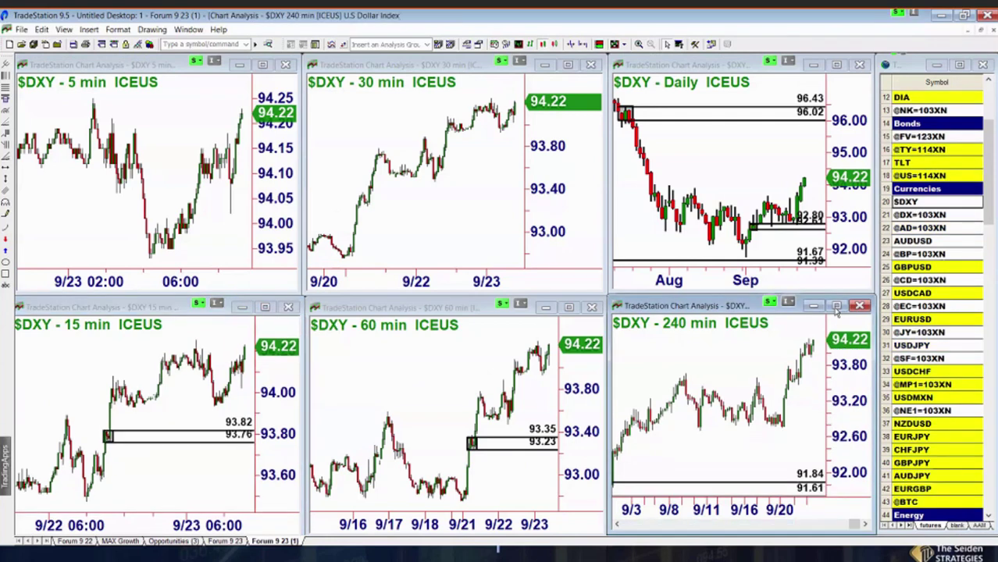
left_click(836, 307)
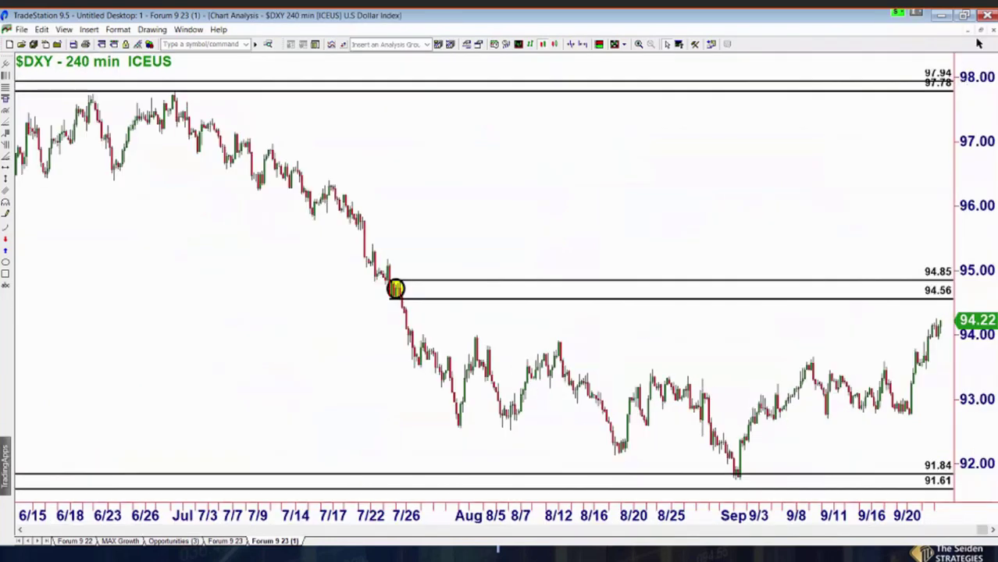
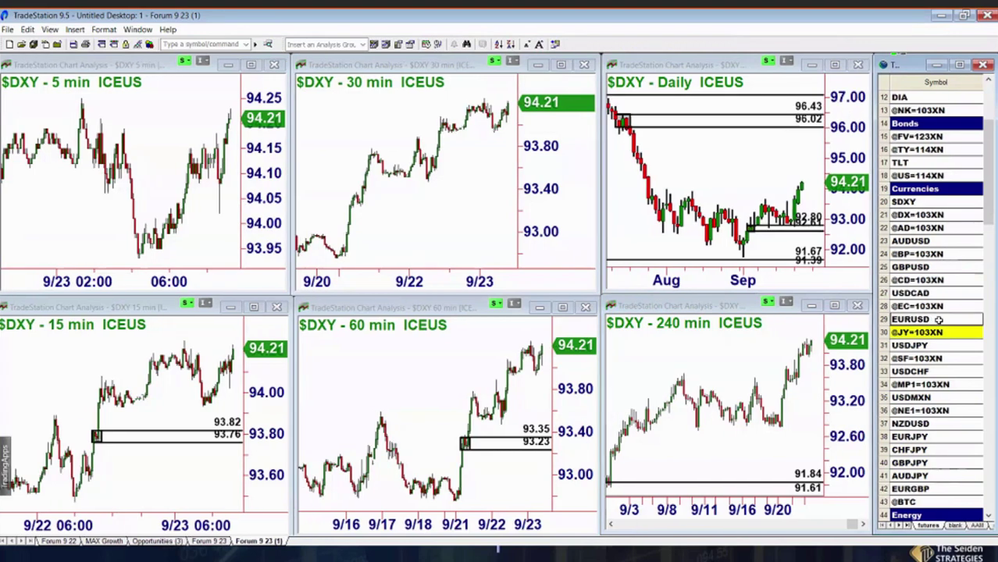
Load EURUSD into the linked charts, dismissing the events log, and review its daily chart at full size.
left_click(940, 320)
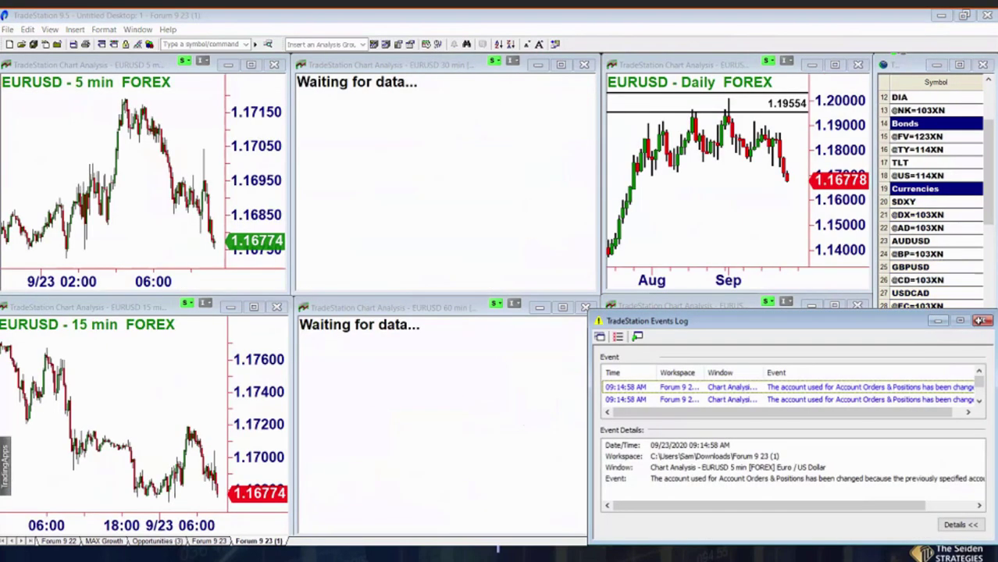
left_click(984, 321)
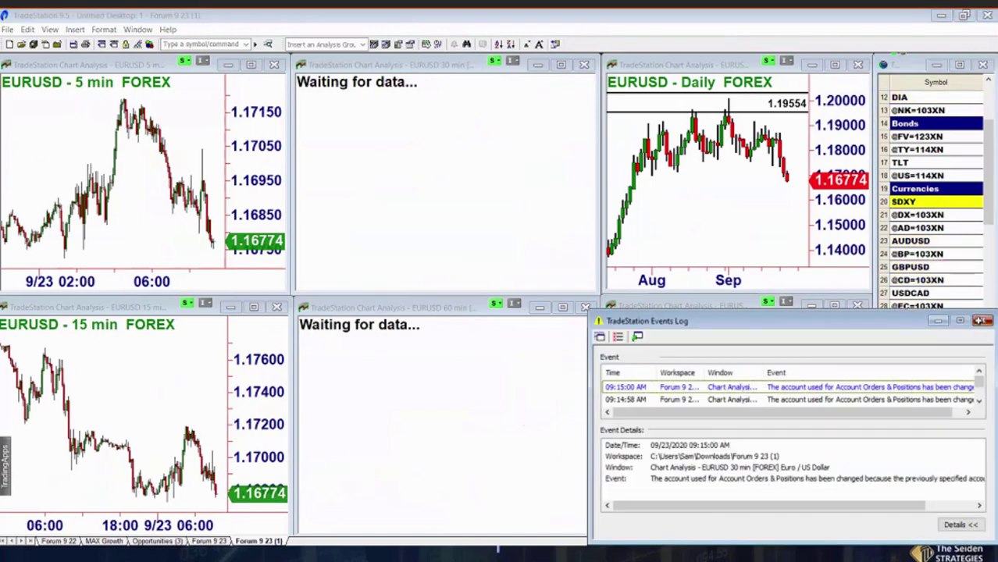
left_click(981, 320)
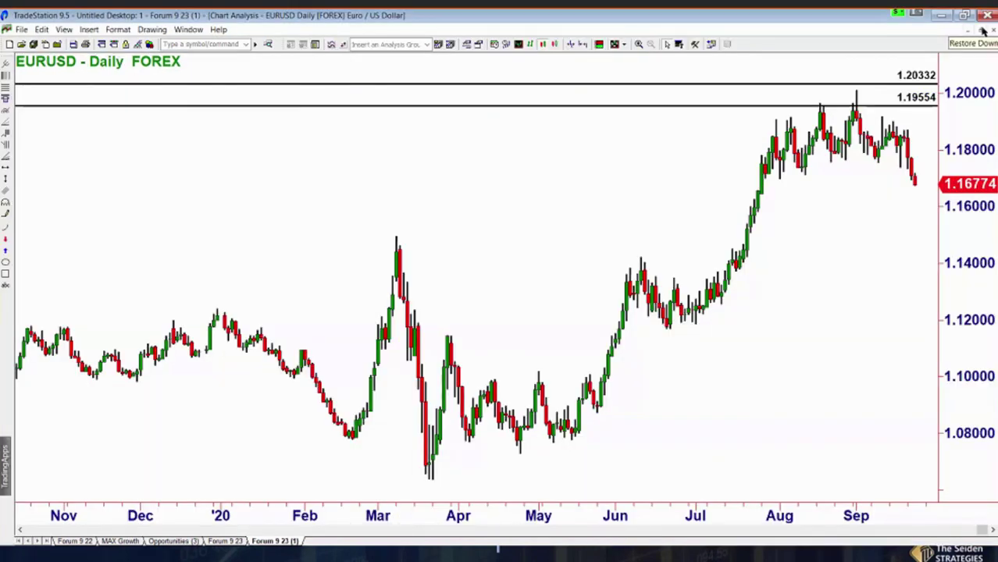
left_click(983, 30)
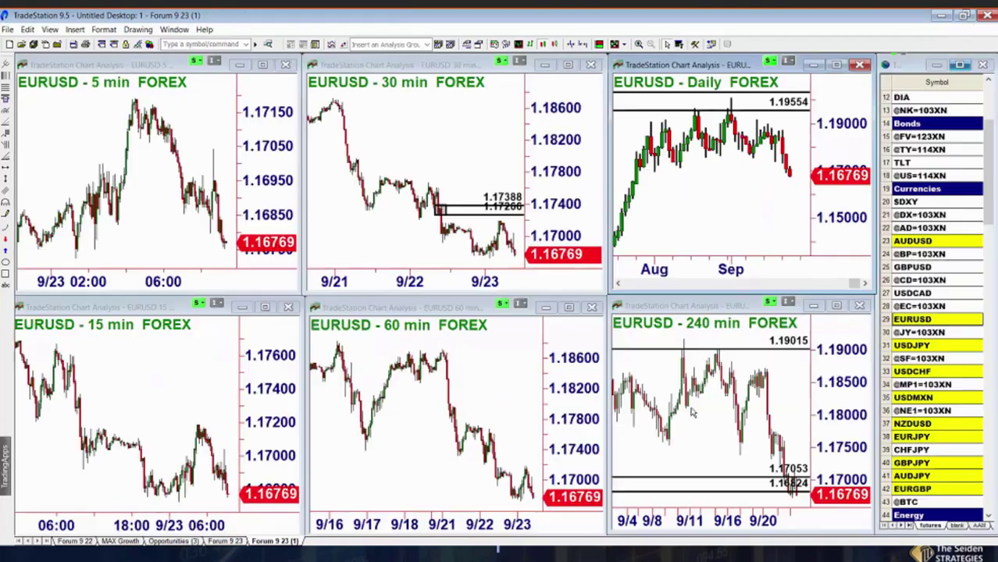
Review the EURUSD 240-minute and 30-minute charts at full size, restoring the chart grid after each.
double_click(820, 305)
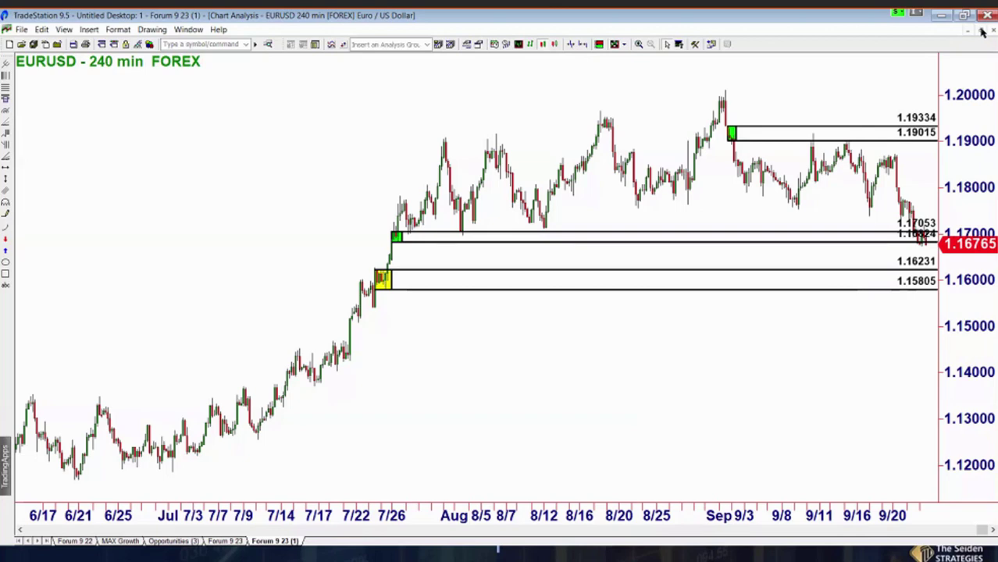
left_click(982, 31)
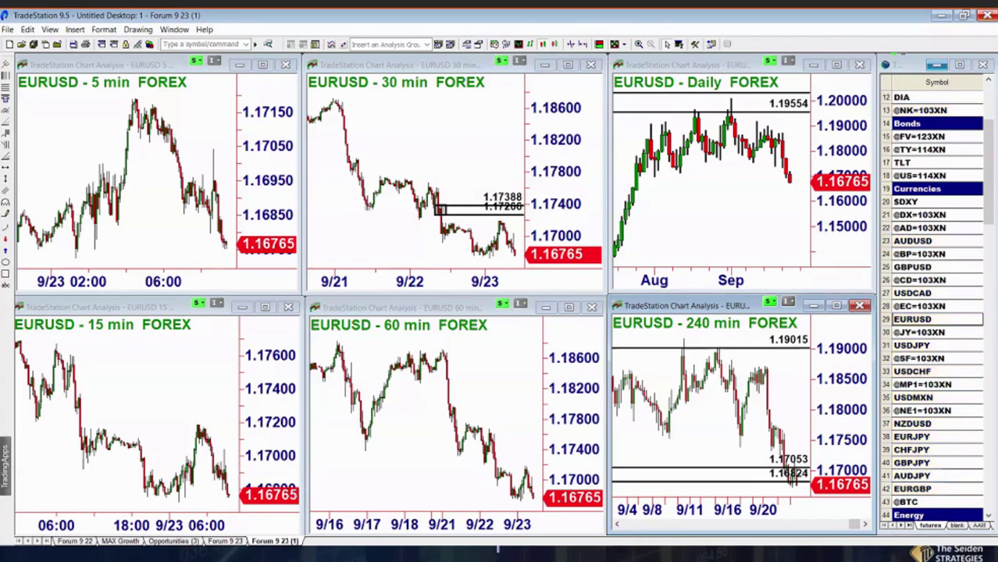
left_click(568, 64)
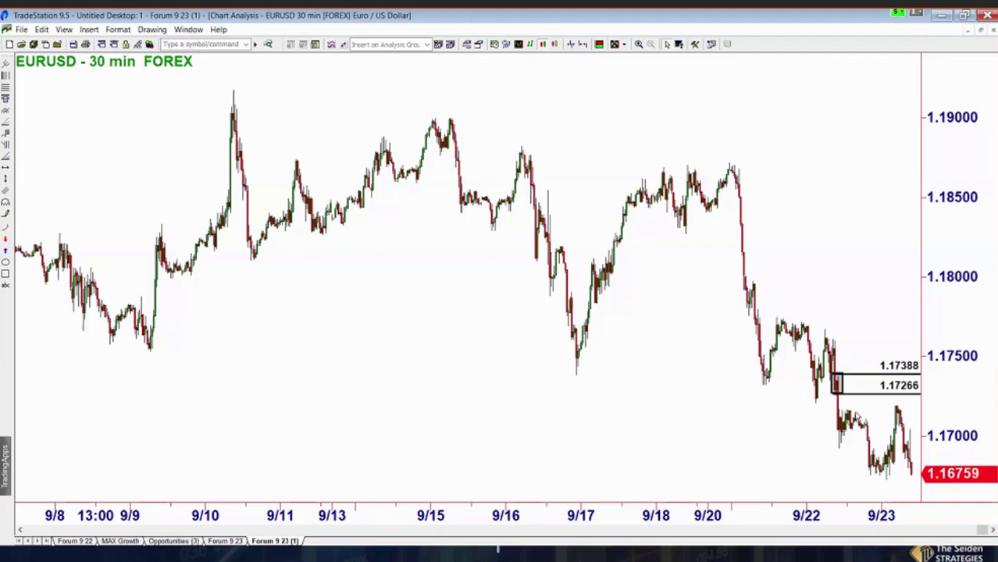
left_click(983, 31)
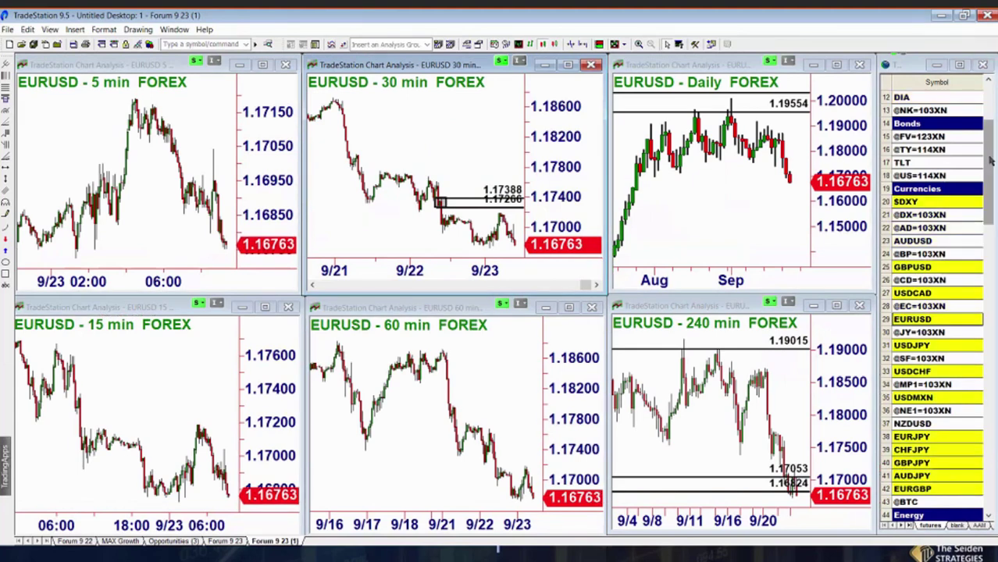
scroll(990, 160, "down", 2)
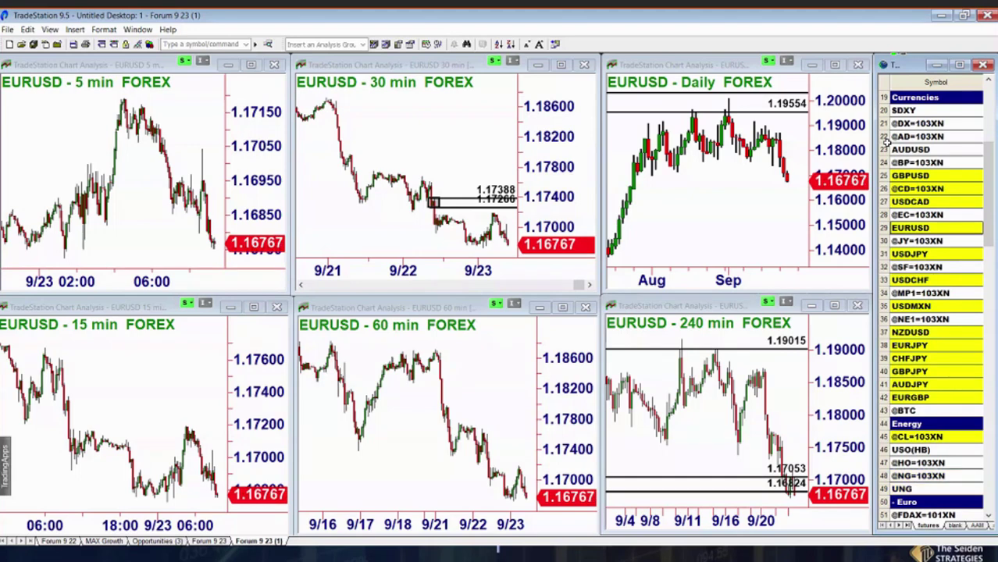
left_click(934, 135)
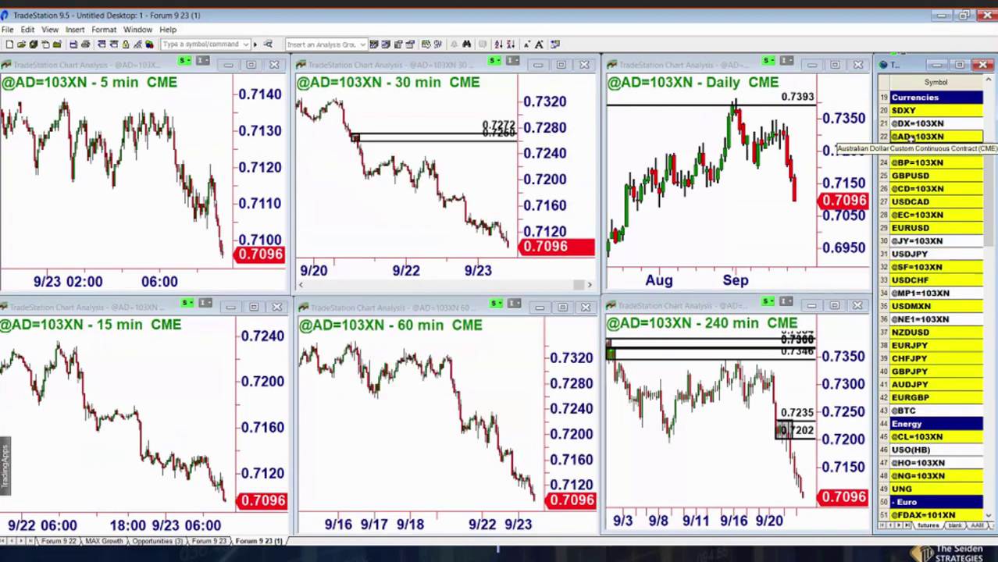
left_click(834, 65)
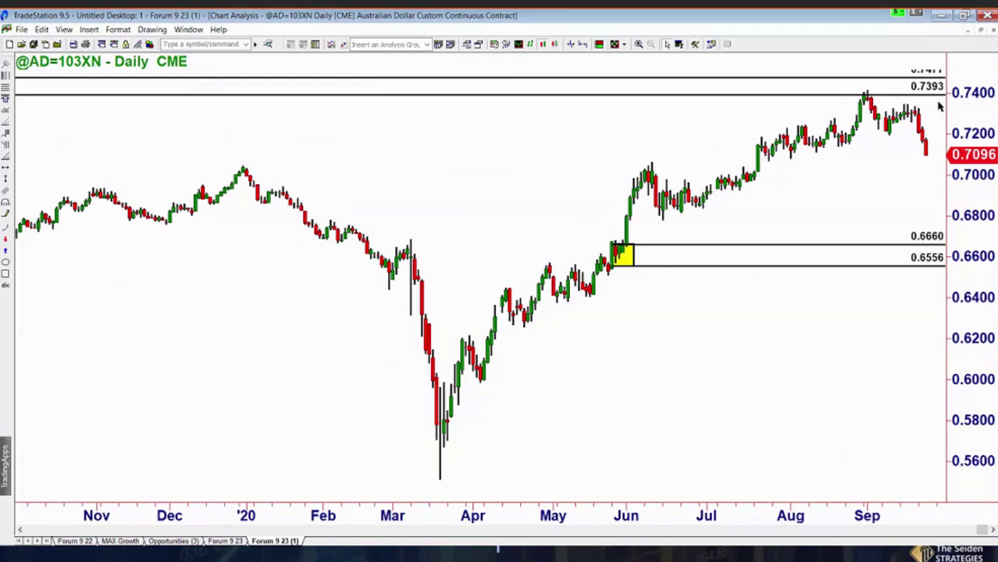
left_click(981, 32)
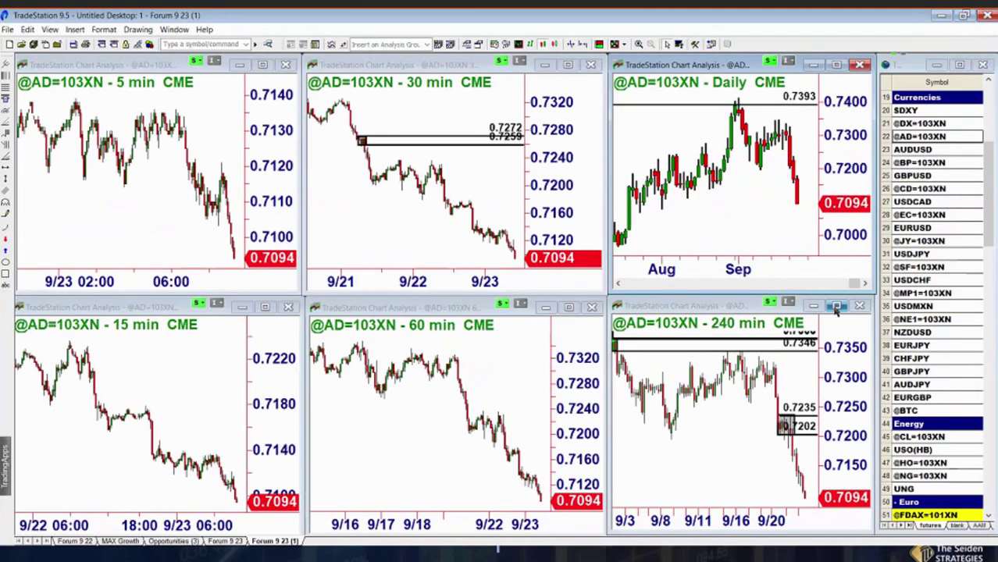
left_click(836, 307)
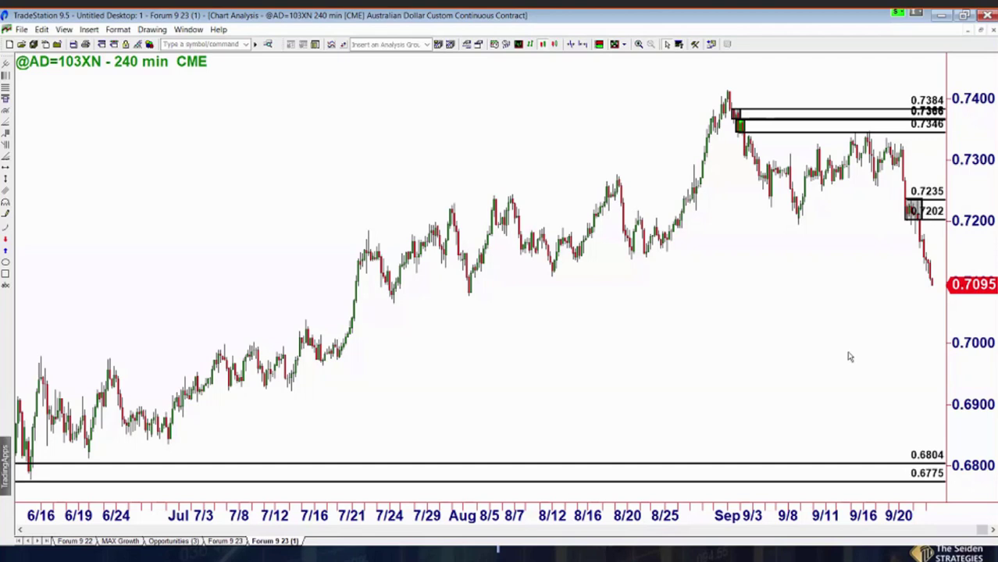
key("Down")
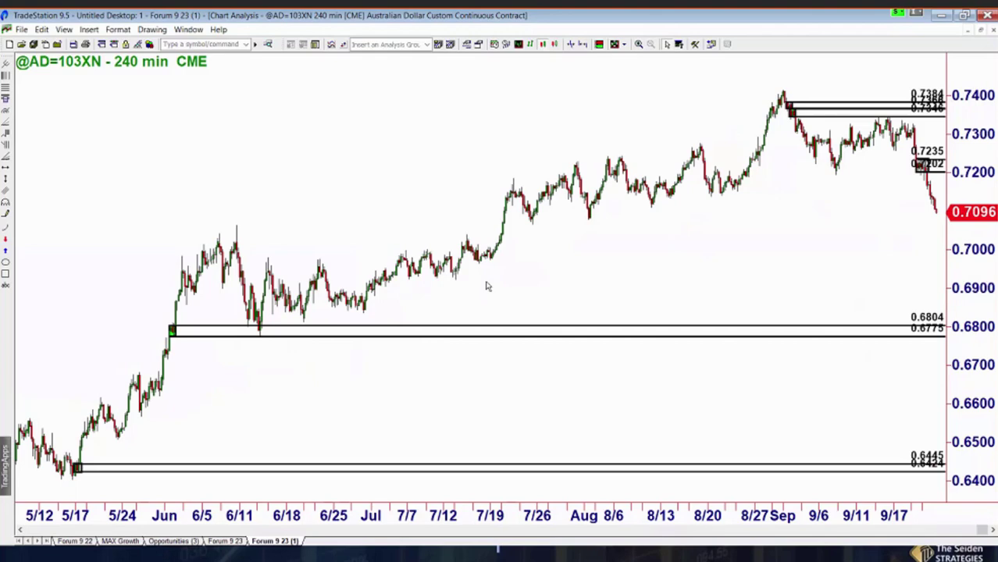
left_click(981, 32)
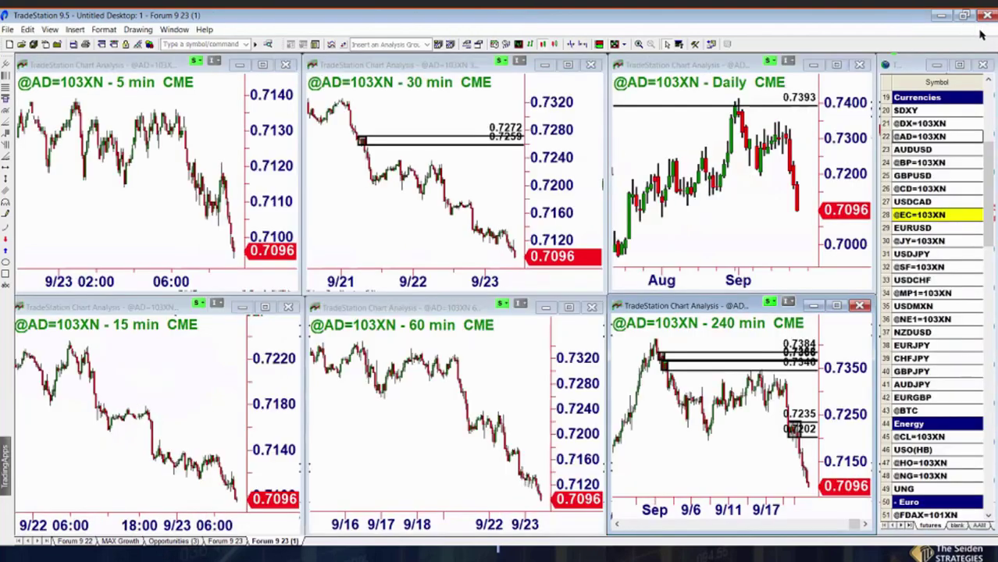
left_click(568, 64)
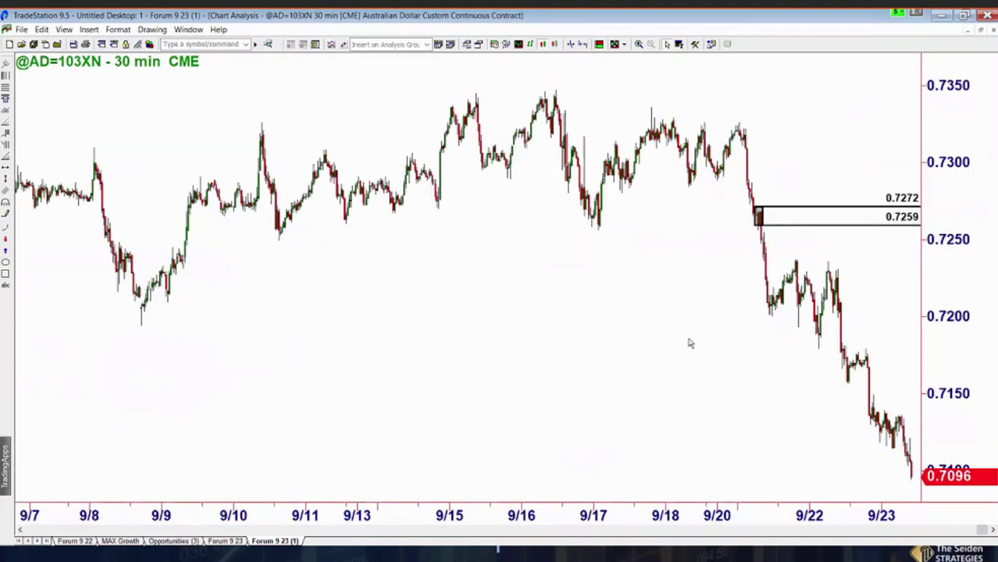
scroll(689, 343, "down", 2)
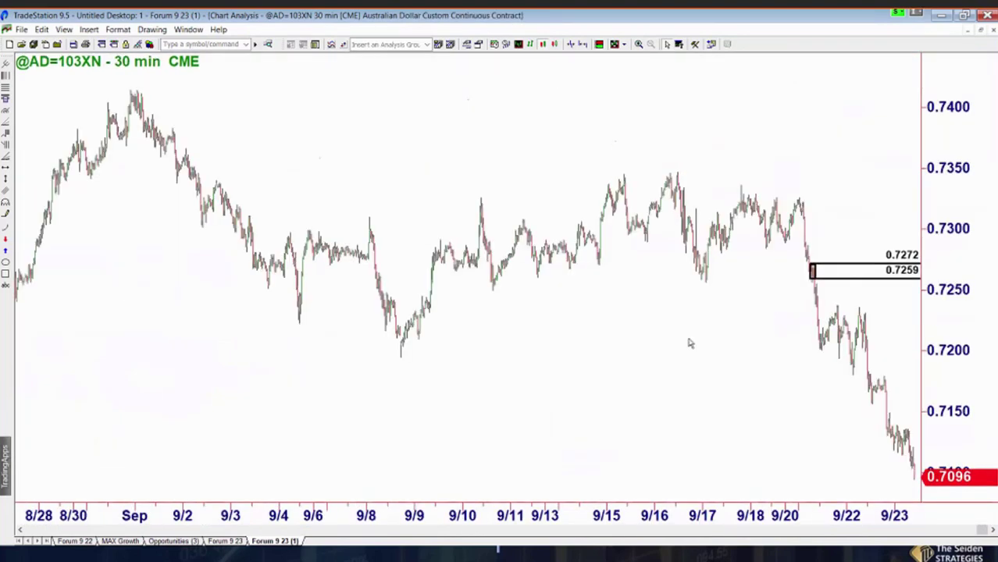
scroll(689, 343, "up", 2)
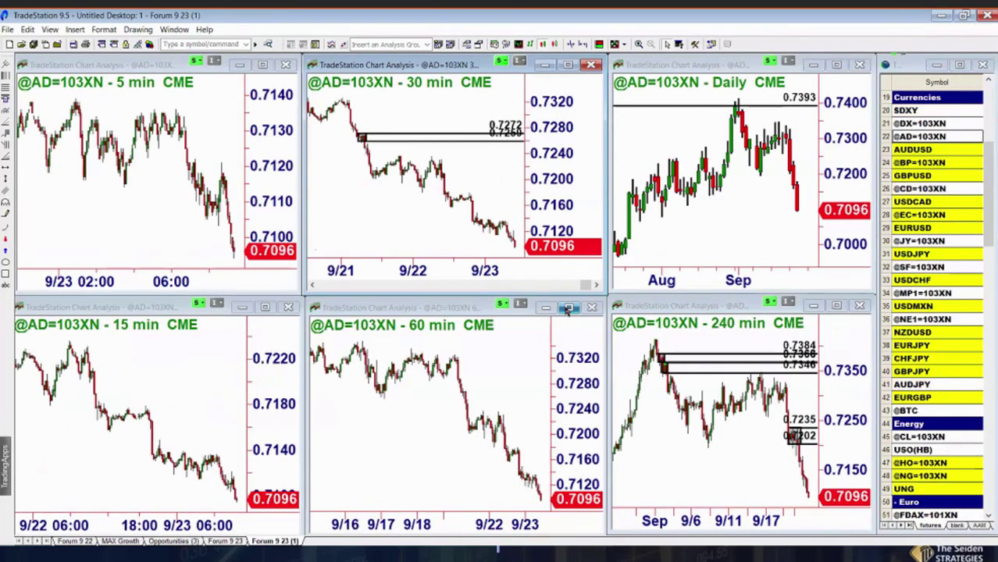
left_click(568, 309)
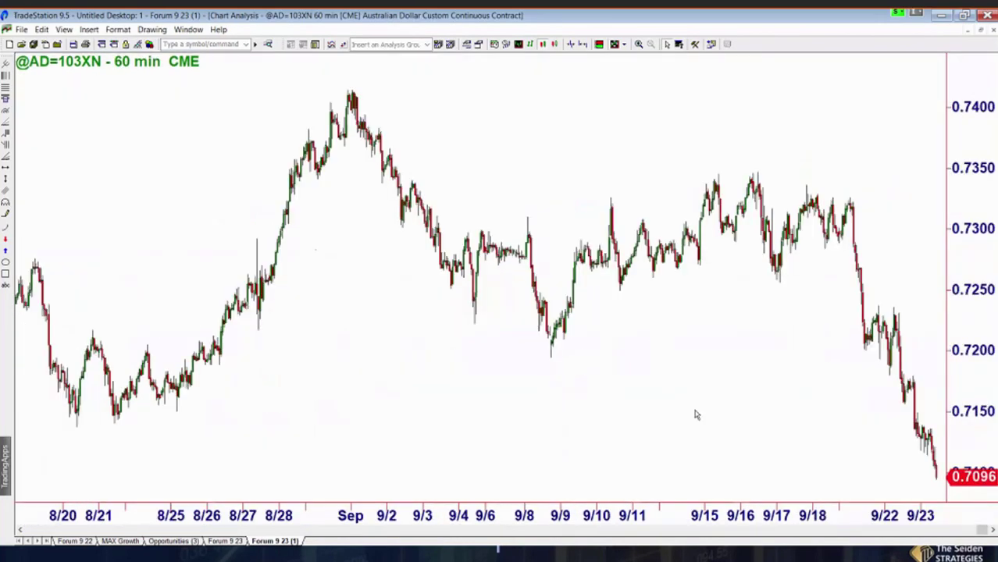
scroll(488, 315, "down", 3)
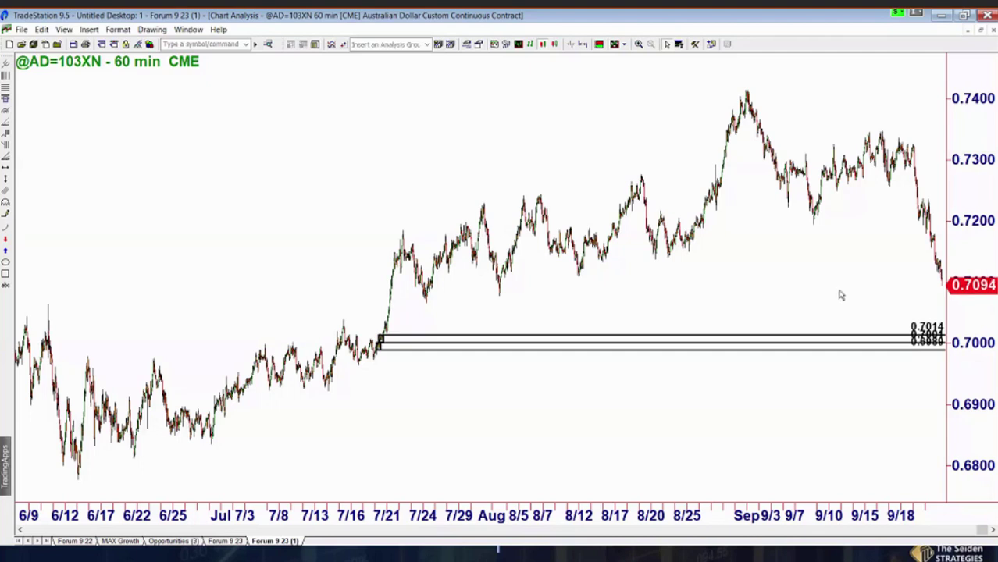
scroll(841, 296, "up", 5)
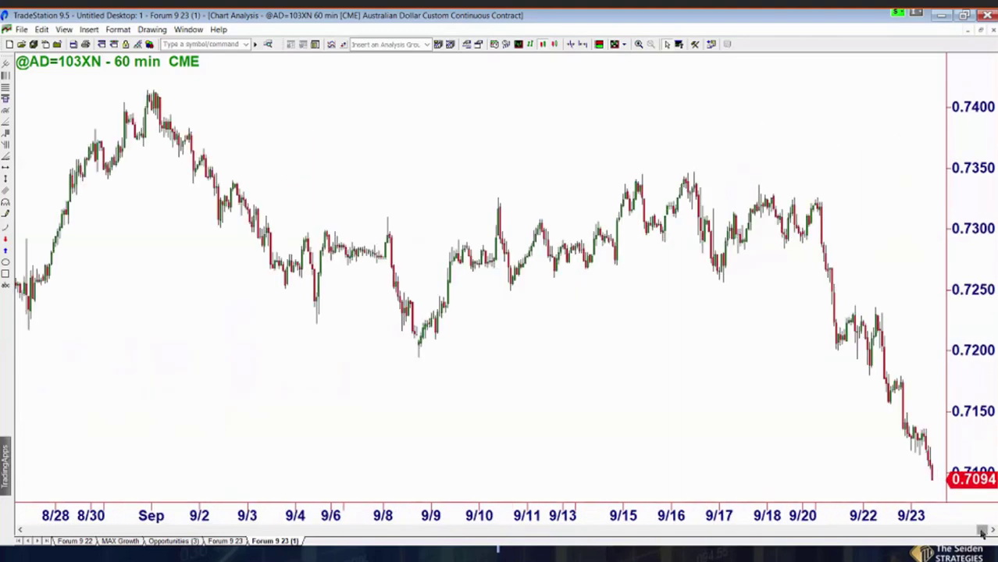
mouse_move(982, 531)
left_mouse_down()
mouse_move(939, 532)
mouse_move(987, 532)
left_mouse_up()
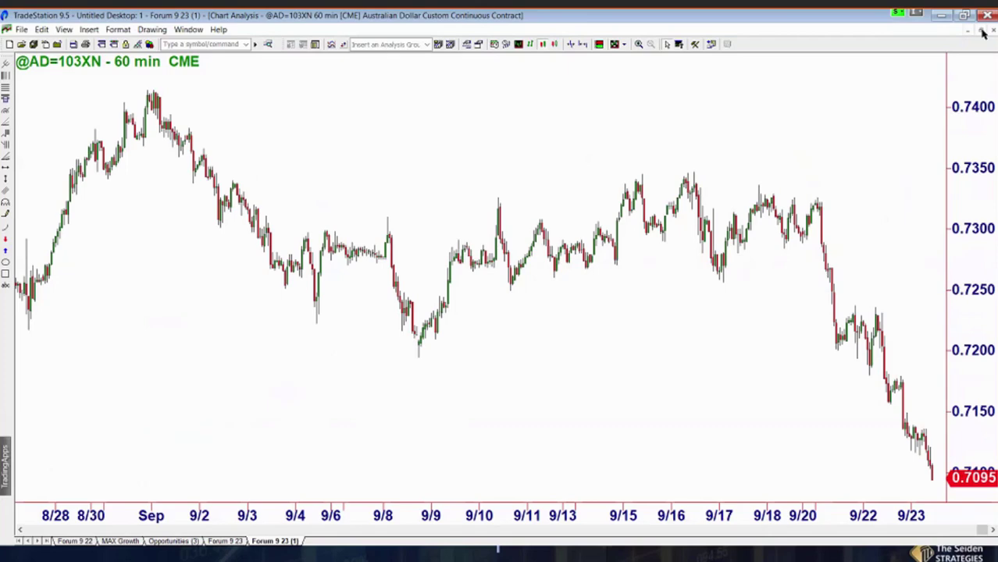
left_click(982, 31)
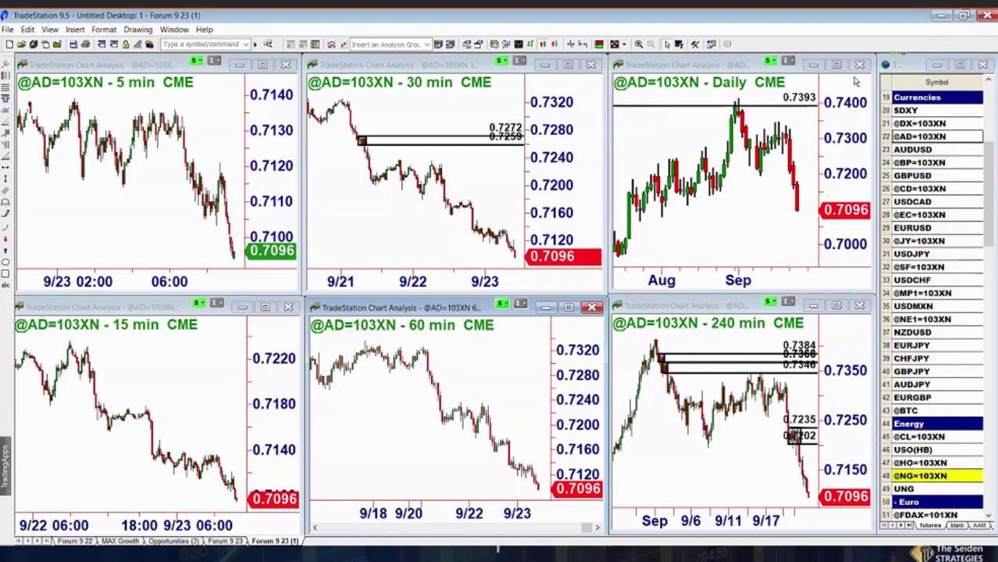
Load GBPUSD from the Currencies list into the linked charts and dismiss the Events Log notices.
left_click(912, 175)
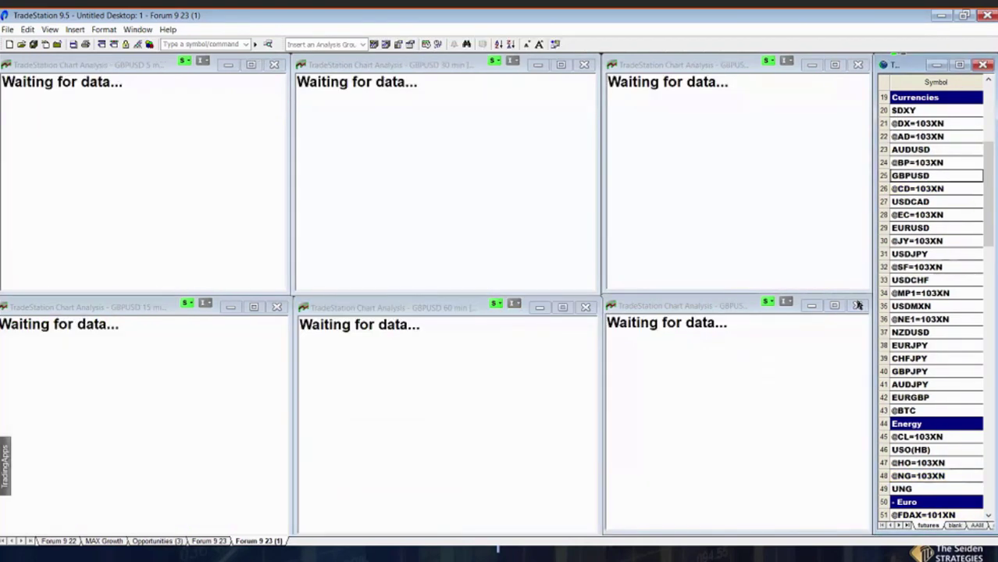
left_click(982, 321)
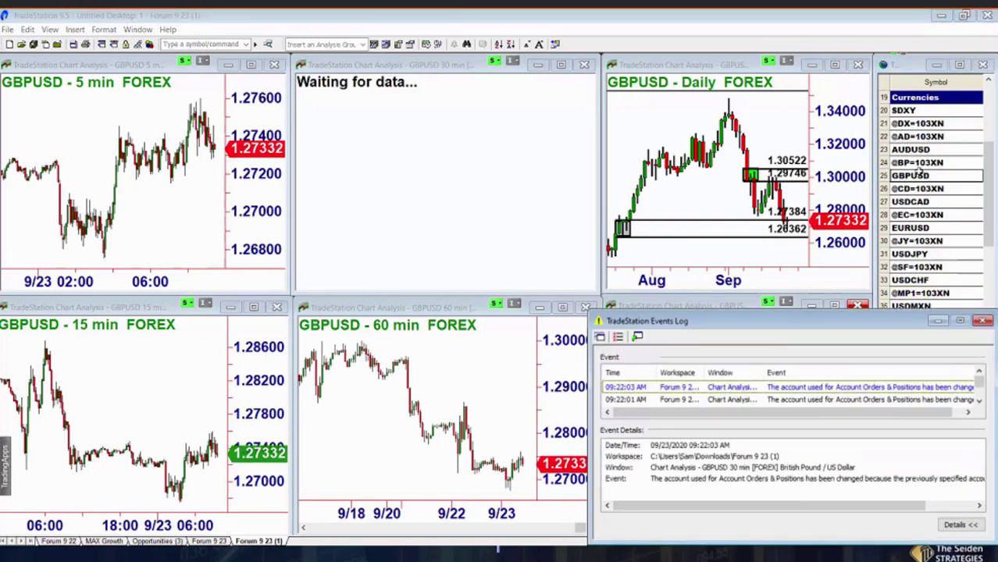
left_click(983, 321)
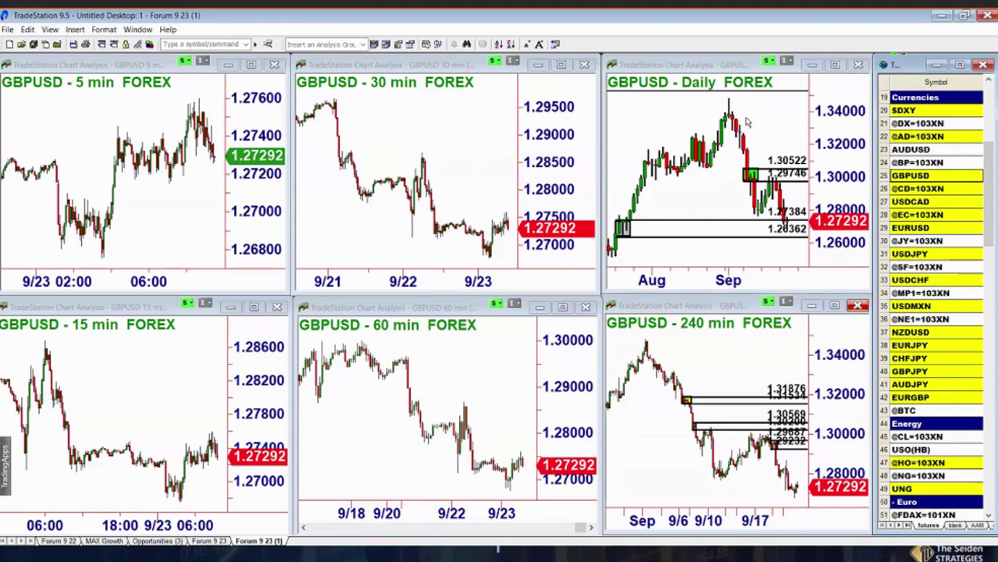
Examine the GBPUSD daily chart at full size, compressing its history back to mid-2017 and expanding it again, and restore the grid.
left_click(750, 122)
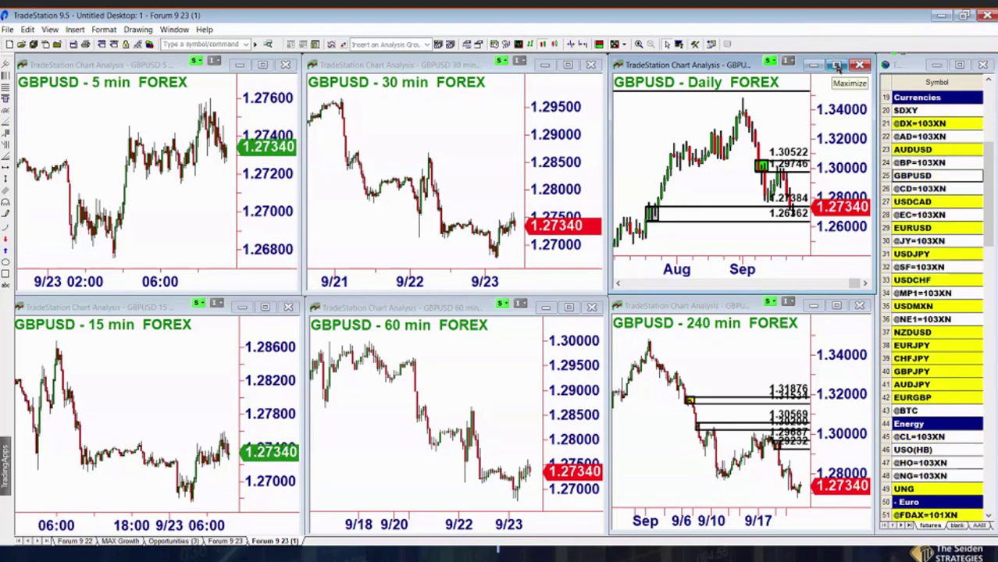
left_click(838, 67)
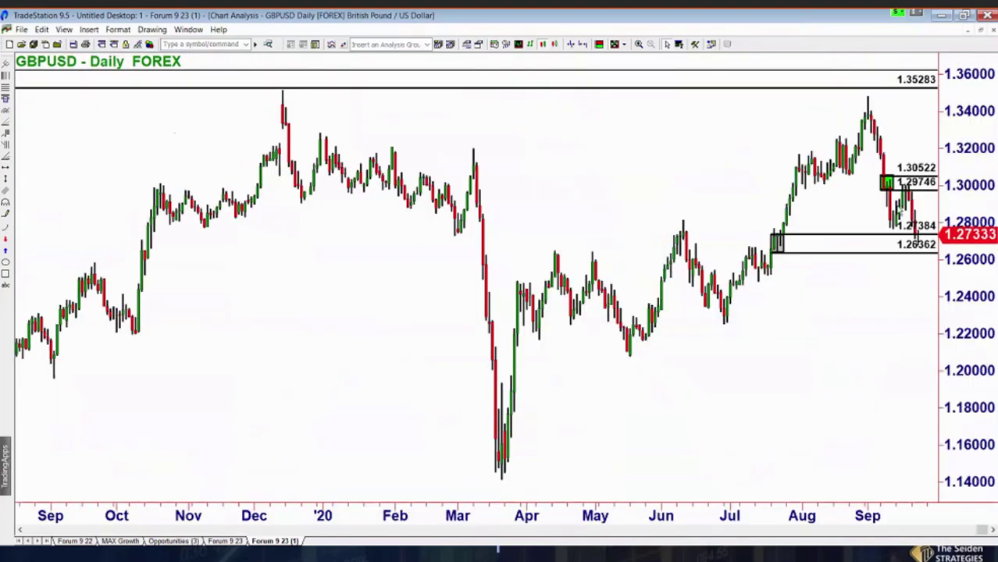
scroll(898, 209, "down", 5)
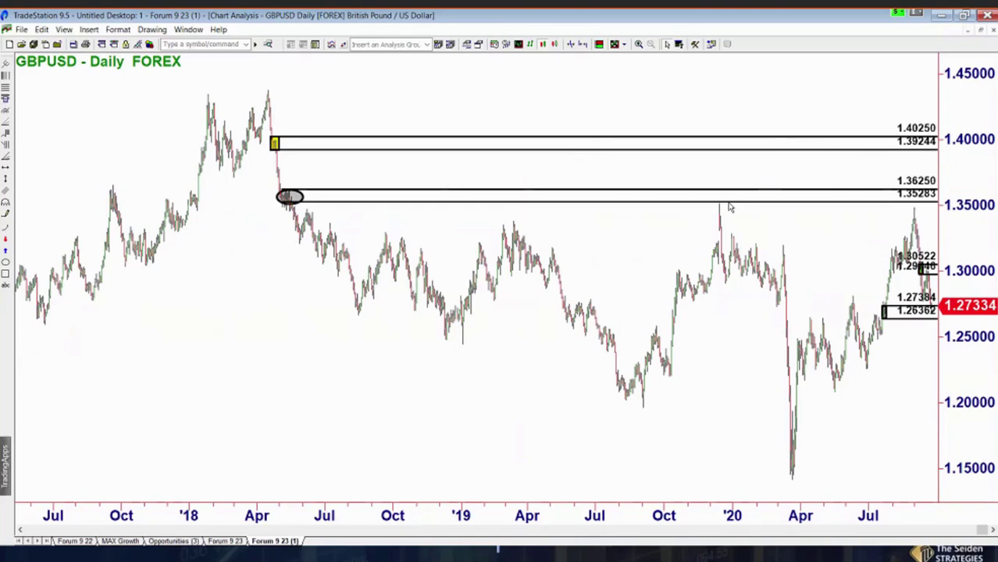
scroll(729, 207, "up", 3)
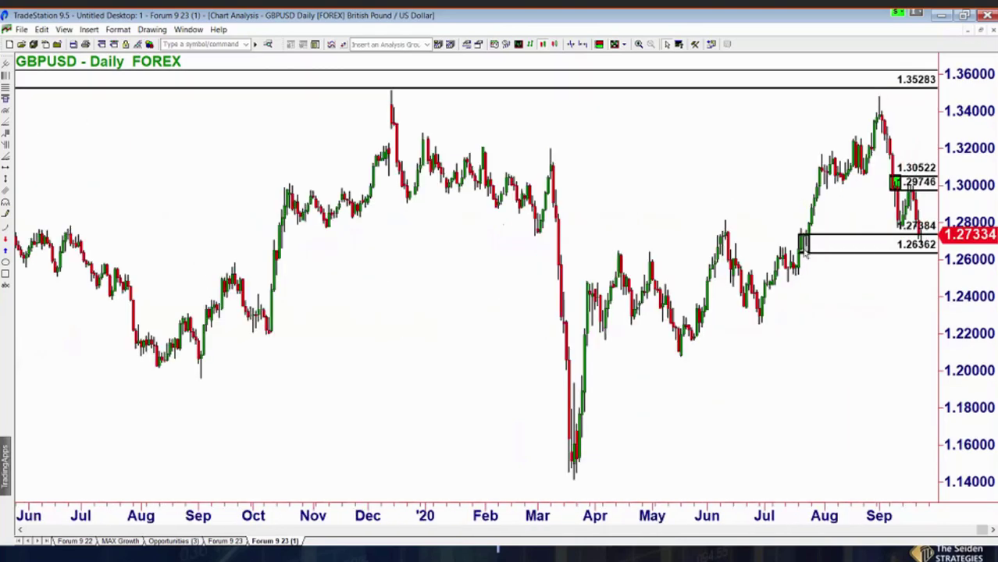
scroll(895, 184, "up", 2)
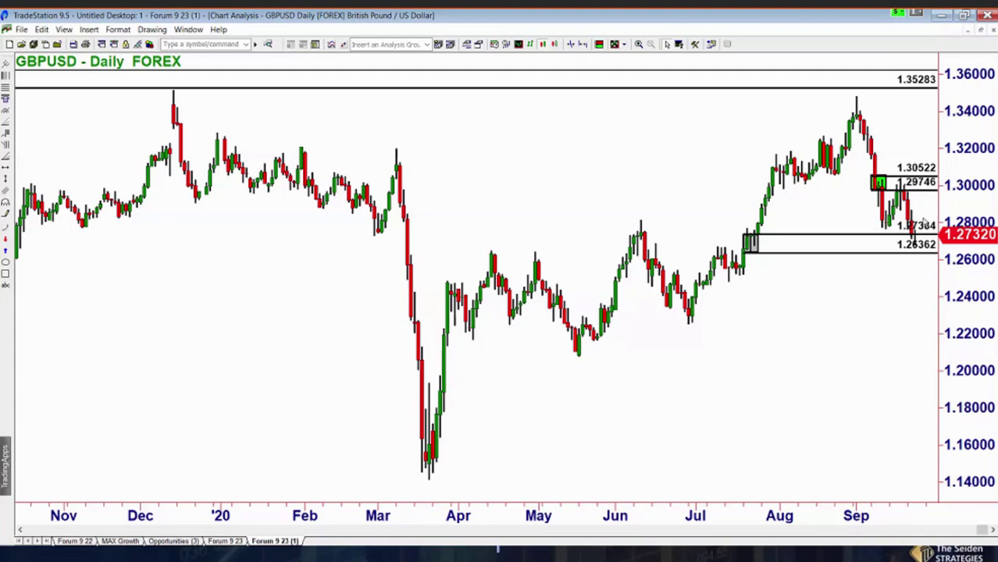
left_click(982, 32)
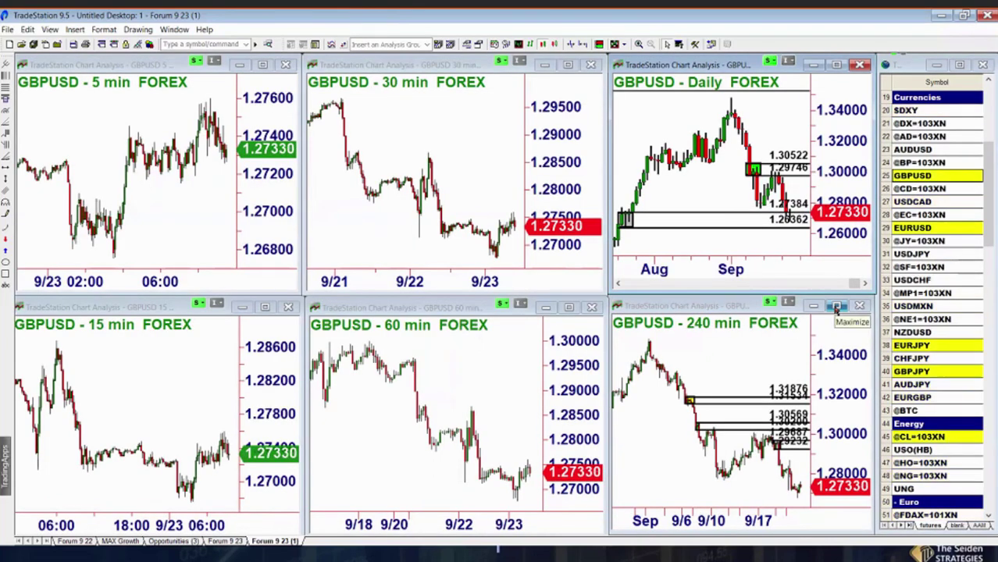
Examine the supply and demand zones on the GBPUSD 240-minute chart at full size and return to the grid.
left_click(837, 307)
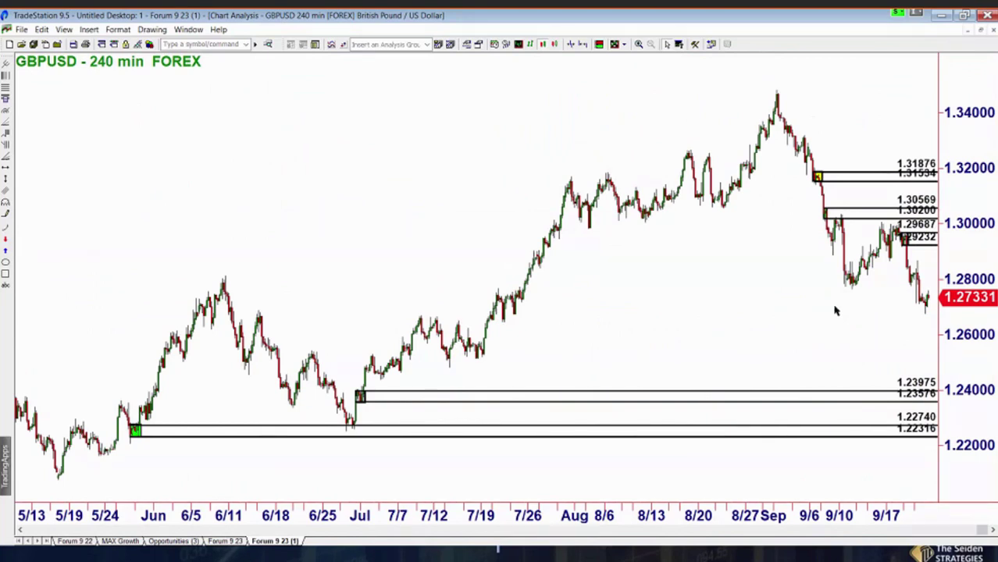
scroll(833, 310, "up", 1)
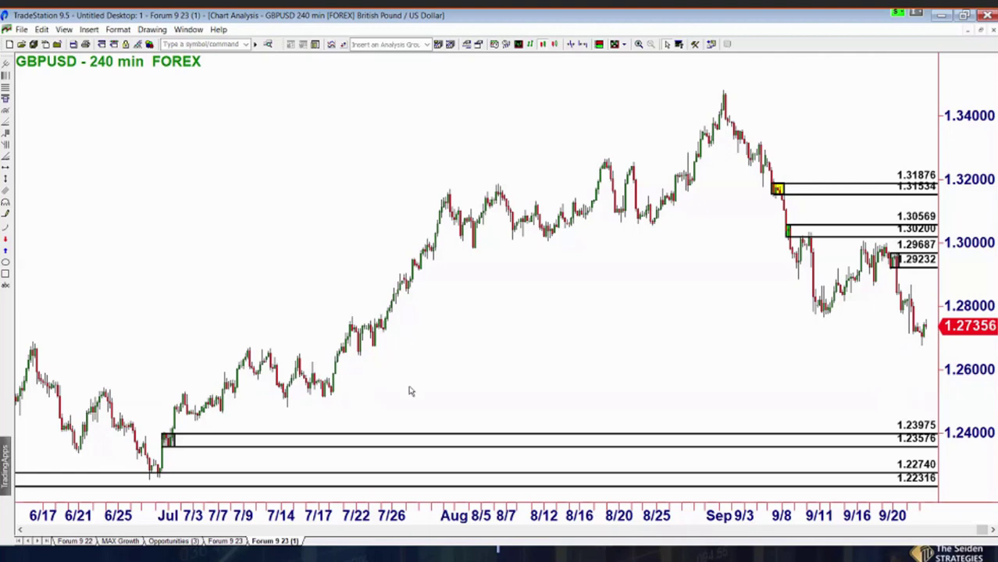
left_click(983, 32)
Load USDCAD from the Currencies list into the linked charts and close the Events Log each time it appears.
left_click(916, 202)
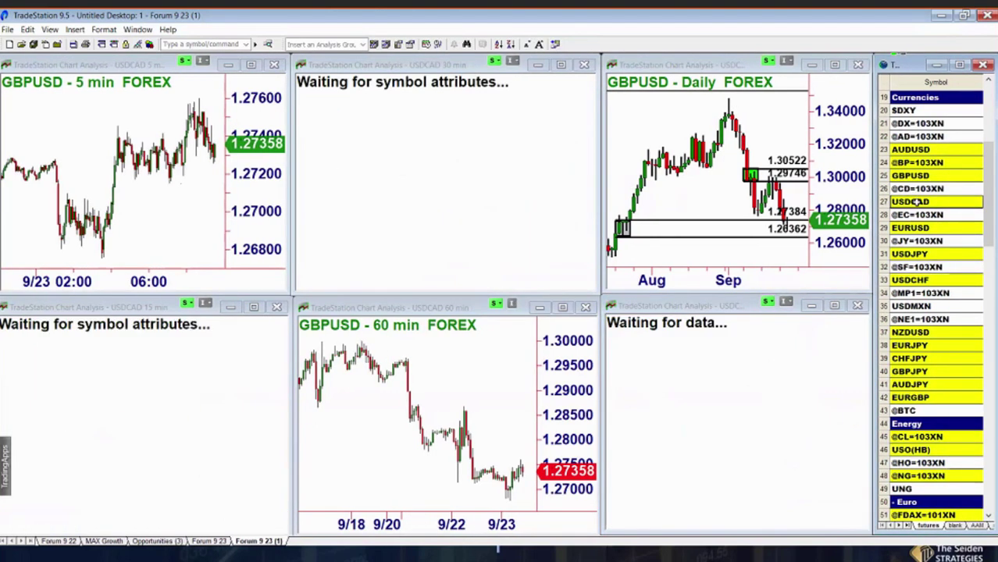
left_click(984, 321)
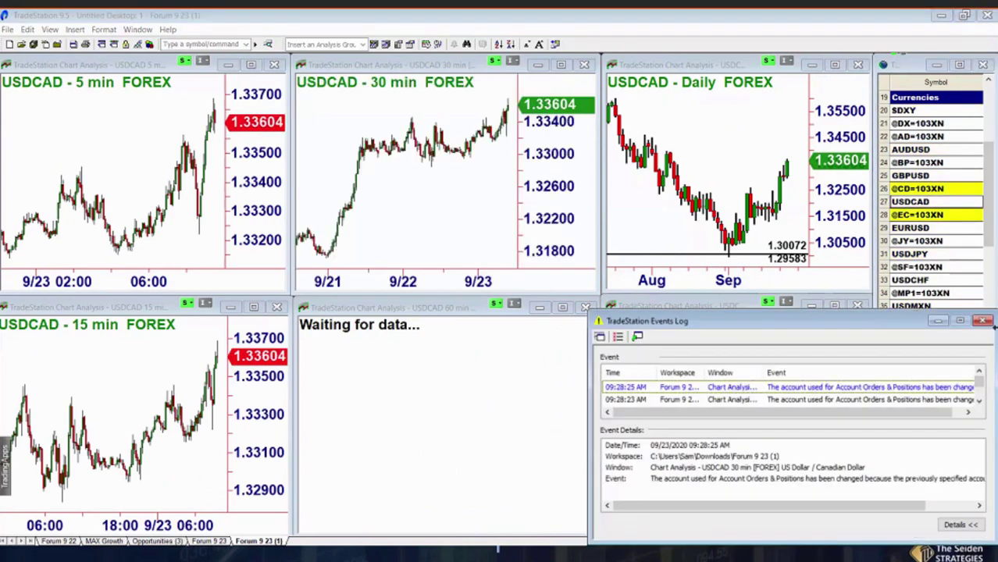
left_click(981, 321)
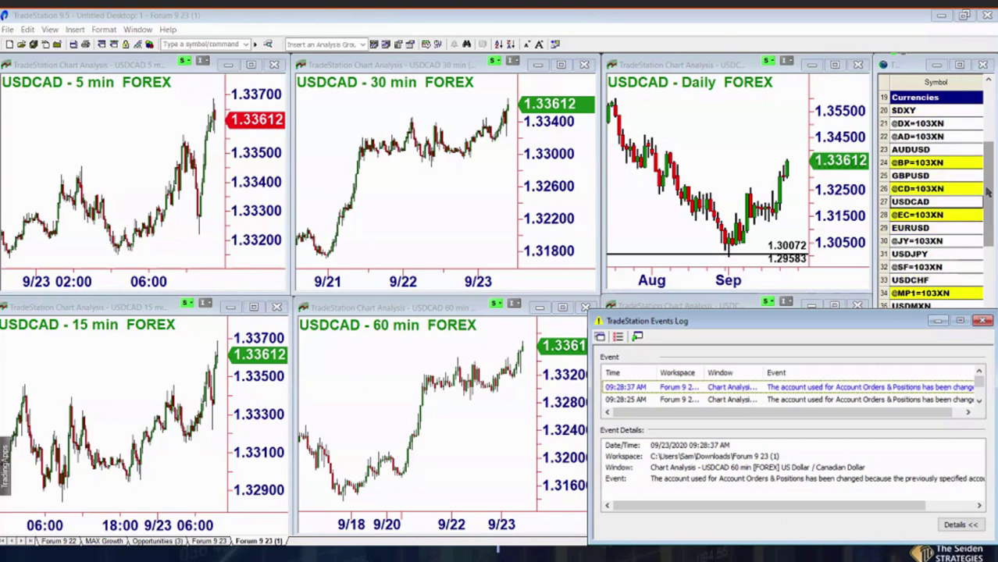
left_click(985, 321)
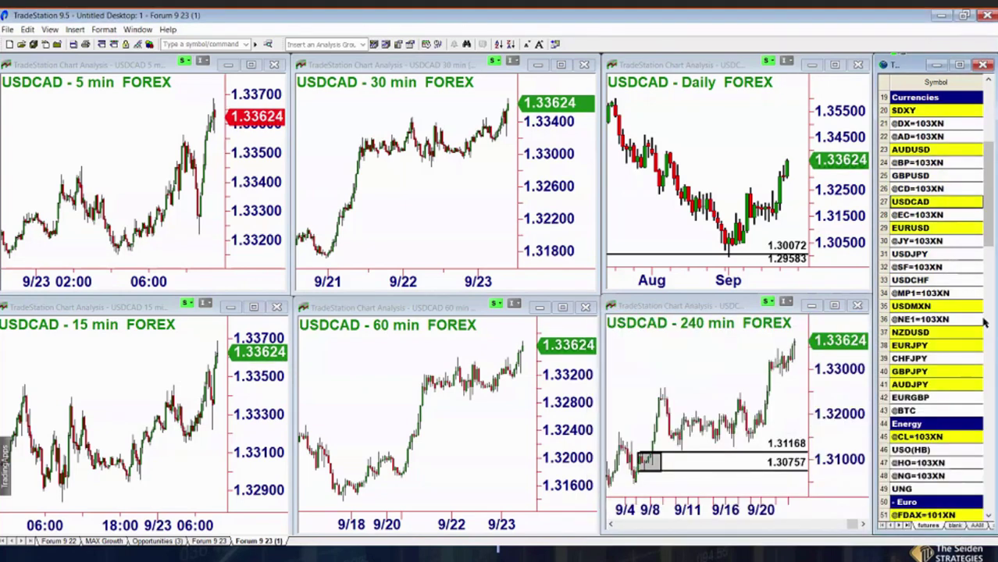
Check the USDCAD daily chart back to July and compare it with the $DXY charts in the Forum 9 23 workspace.
left_click_drag(987, 201, 987, 127)
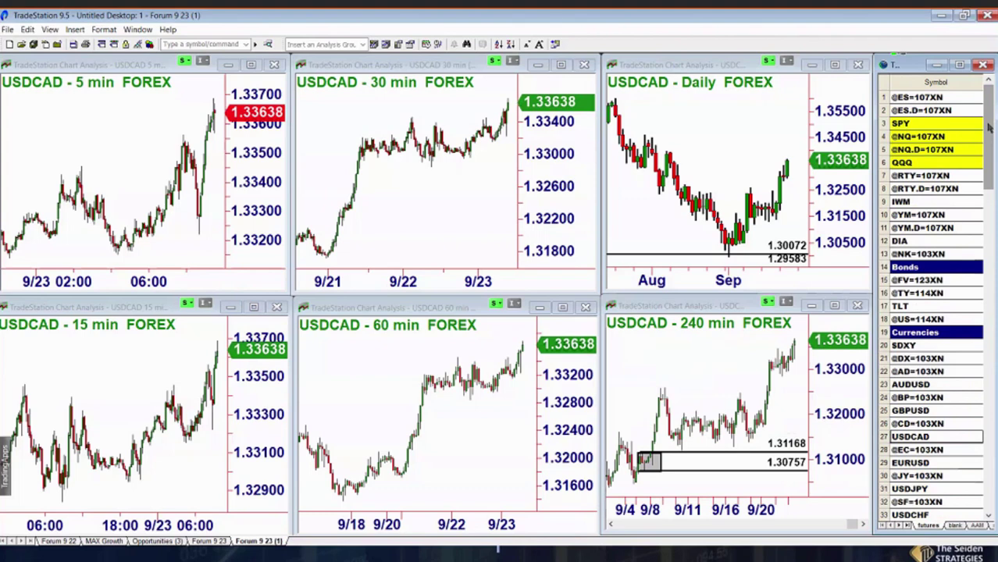
left_click(752, 125)
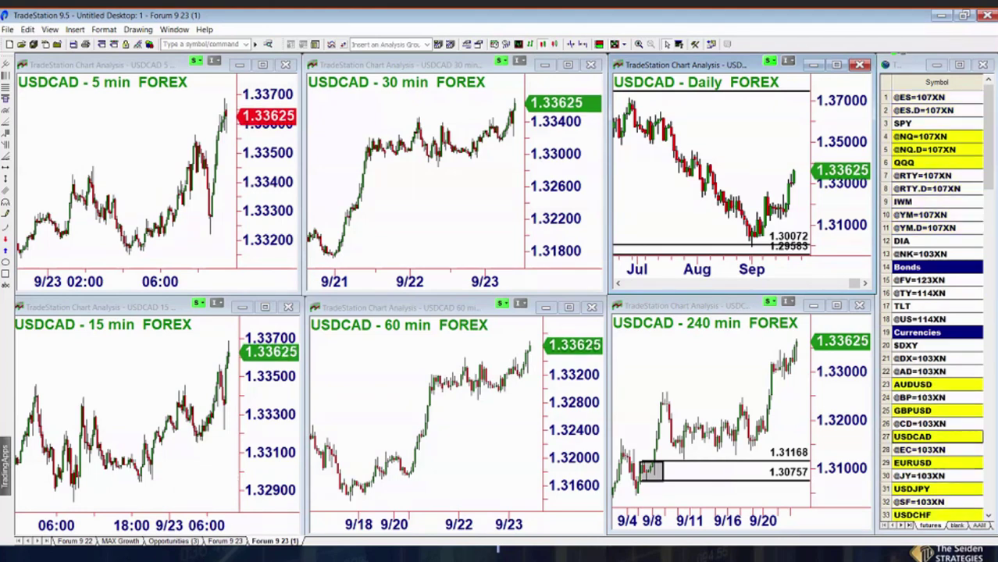
left_click(224, 541)
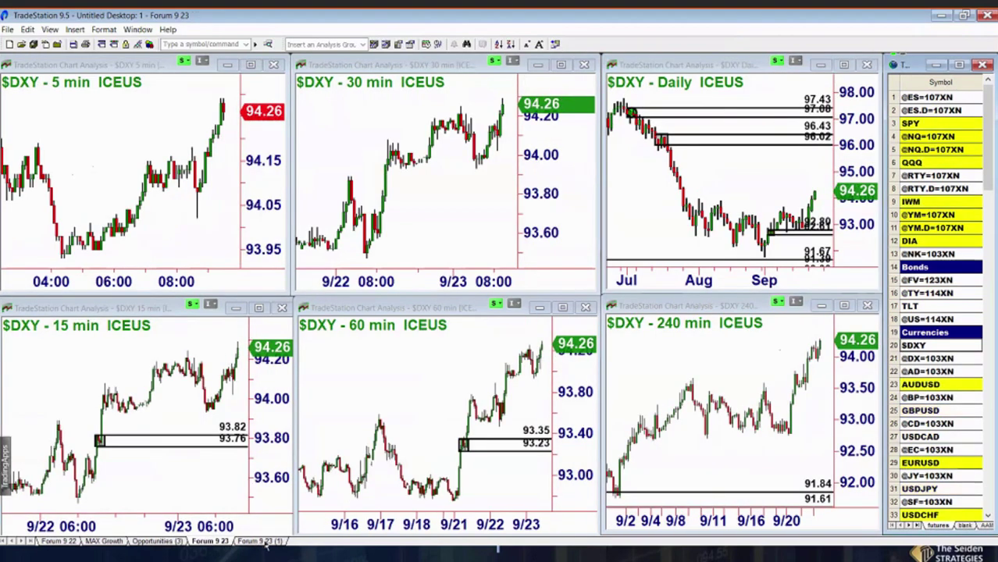
left_click(264, 542)
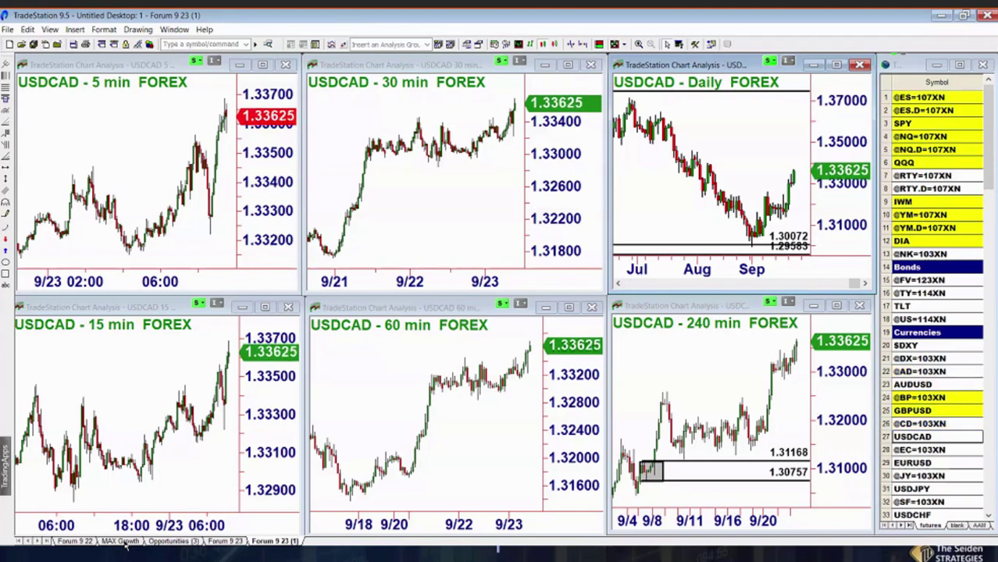
Switch to the MAX Growth workspace, widen the Seiden Screener window to show its supply and demand columns, and open its Forex list.
left_click(123, 542)
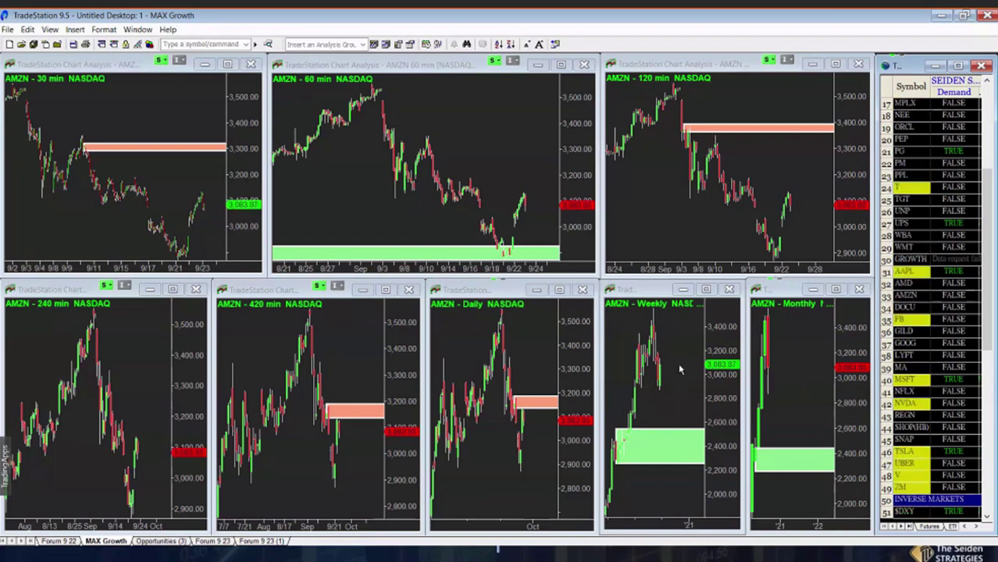
left_click(976, 528)
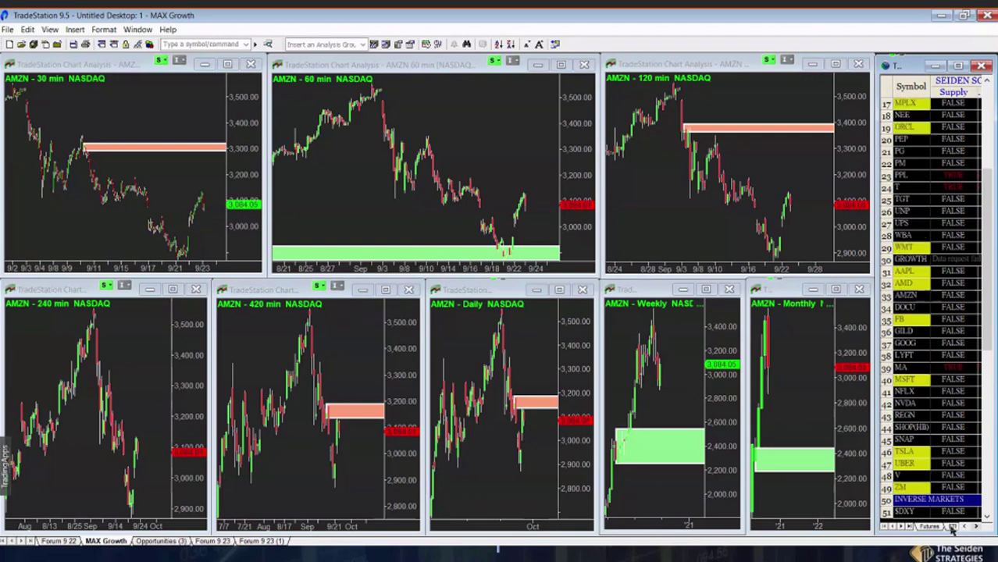
left_click(964, 528)
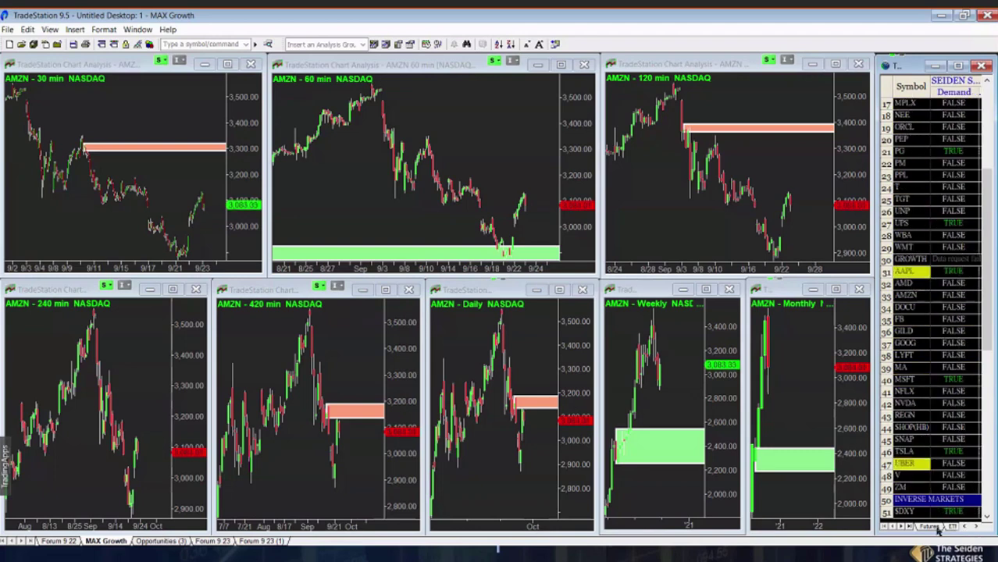
left_click_drag(875, 480, 832, 498)
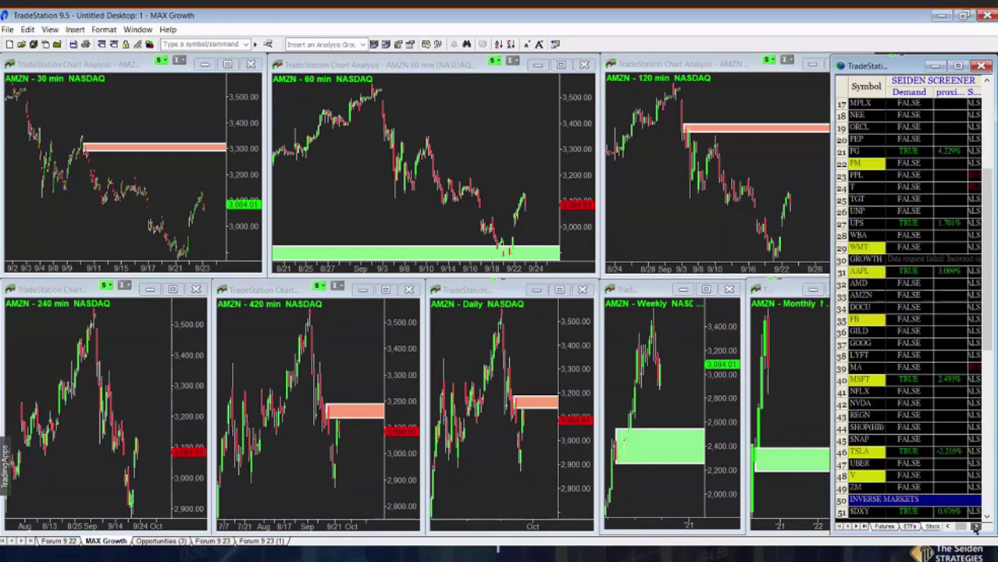
left_click(976, 526)
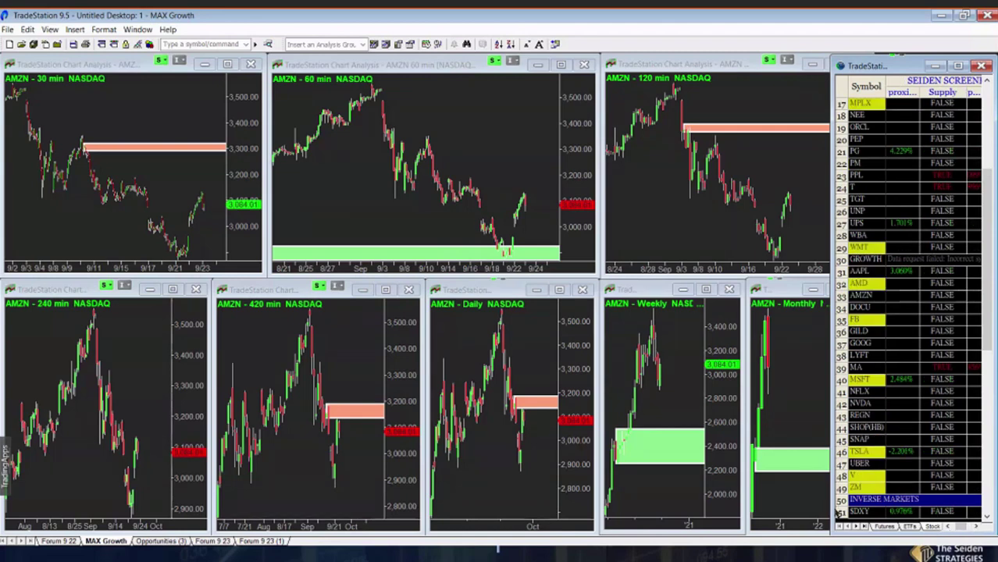
left_click_drag(833, 500, 795, 500)
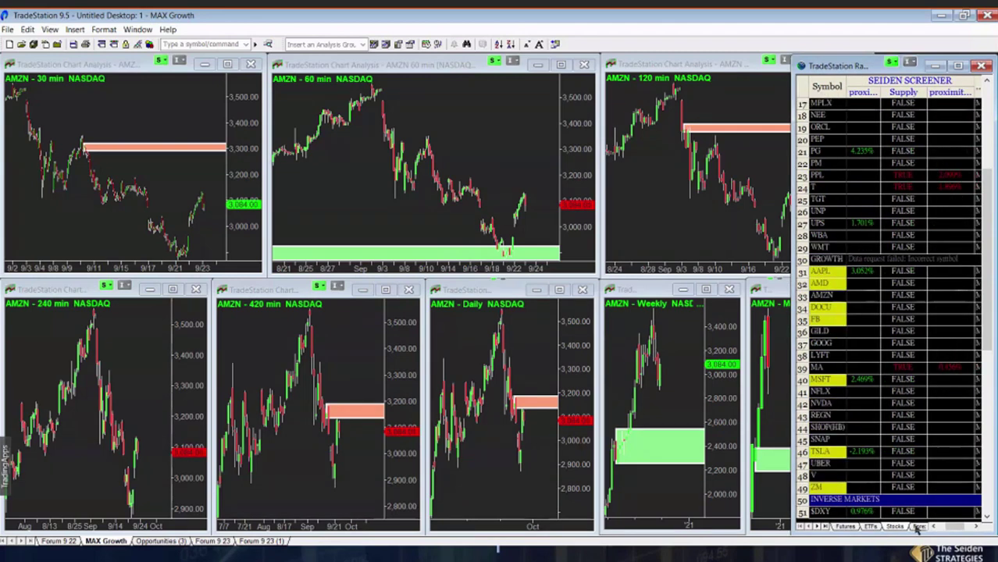
left_click(891, 527)
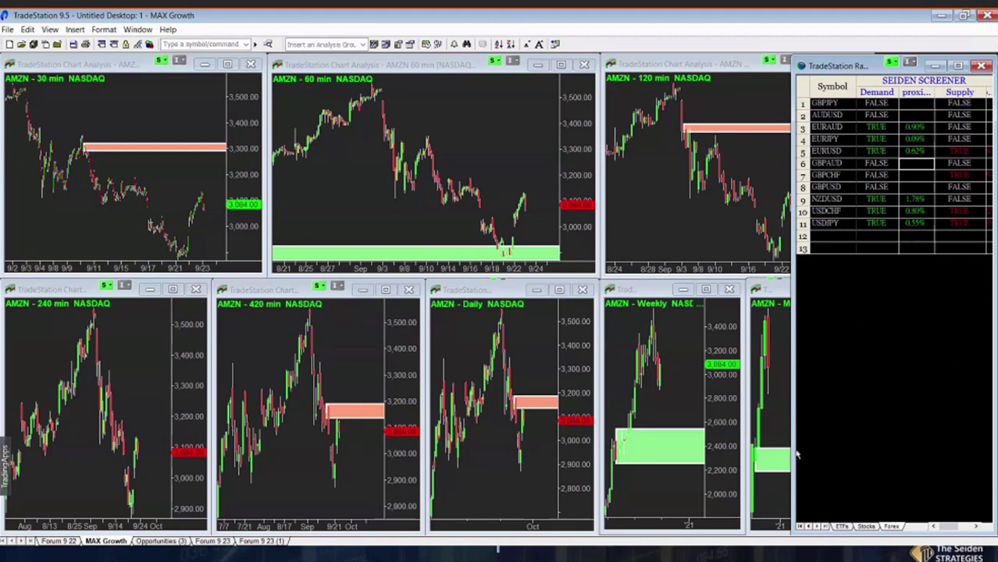
Narrow the screener window again and load EURAUD followed by EURJPY from the Forex list into the linked charts.
left_click_drag(797, 455, 881, 336)
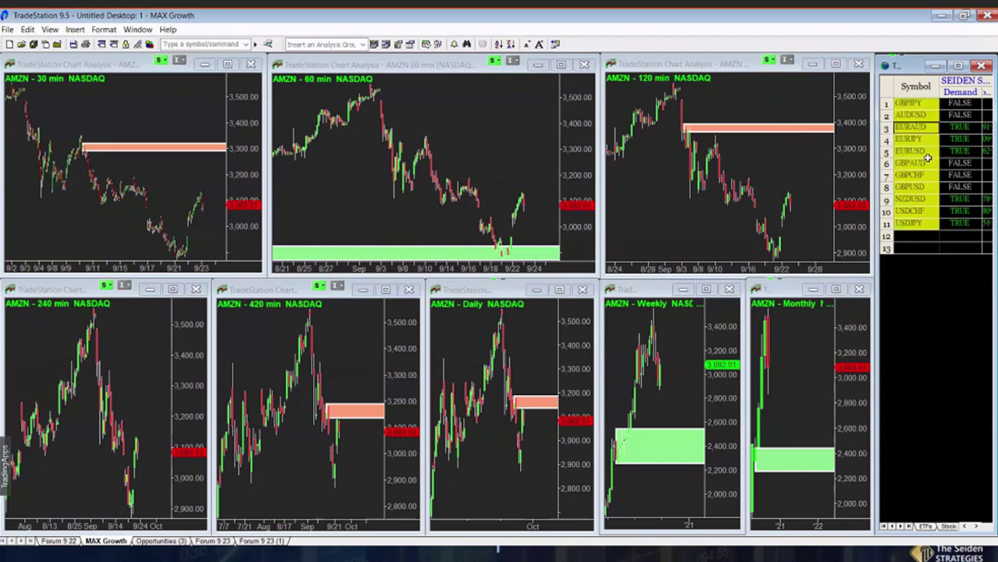
left_click(919, 127)
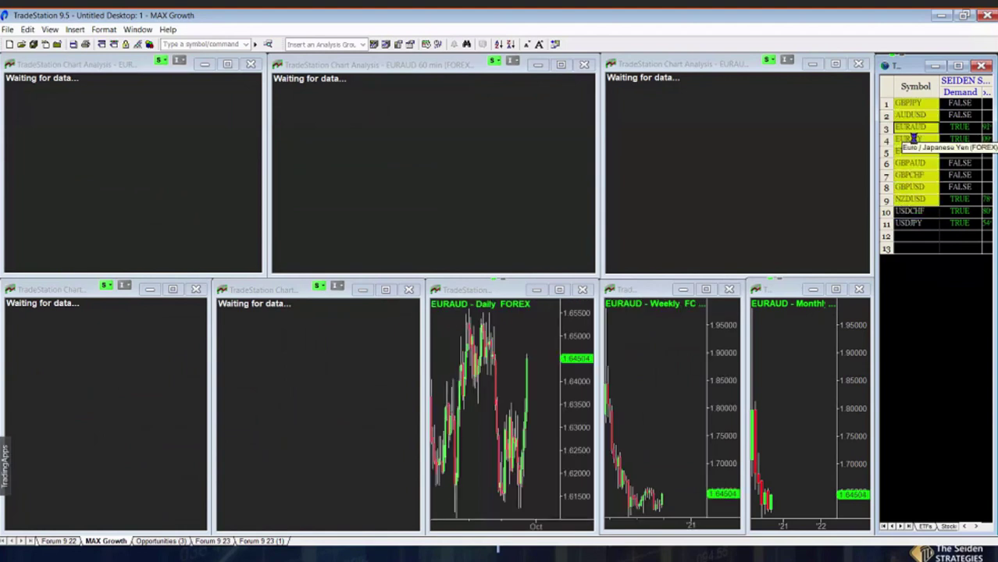
left_click(914, 139)
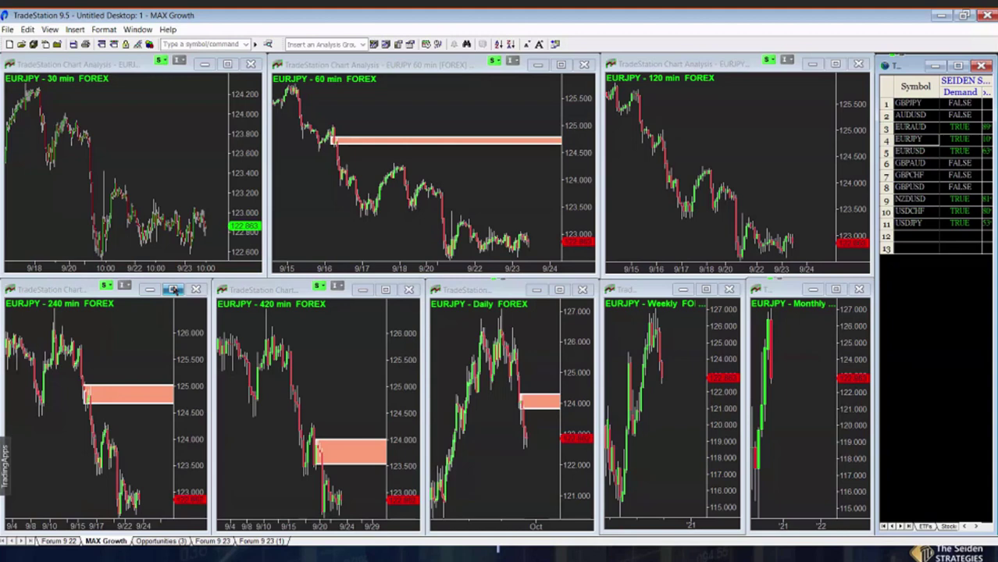
Examine the EURJPY 240-minute chart at full size, reading prices near the supply zone and the September low, and restore the grid.
left_click(175, 290)
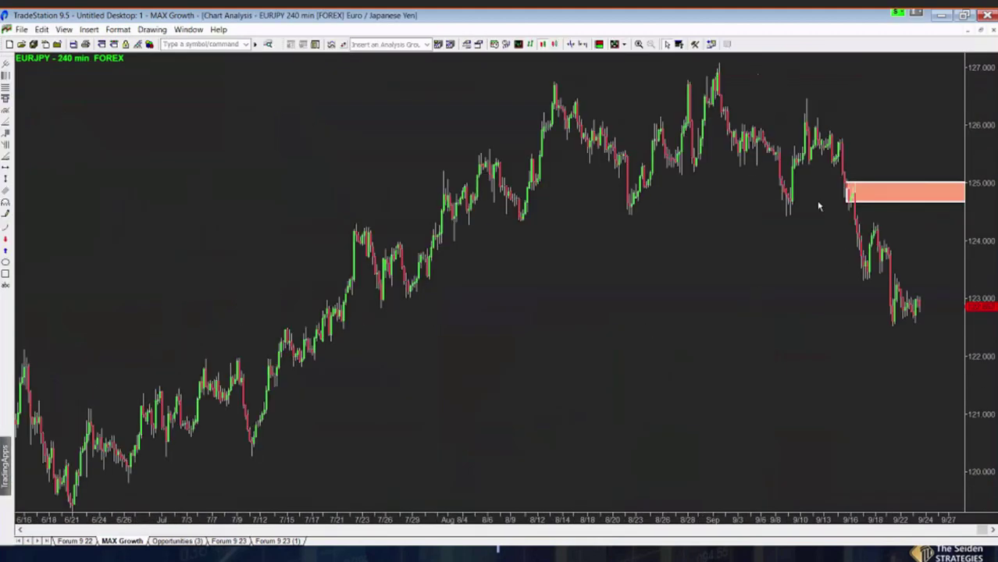
mouse_move(817, 207)
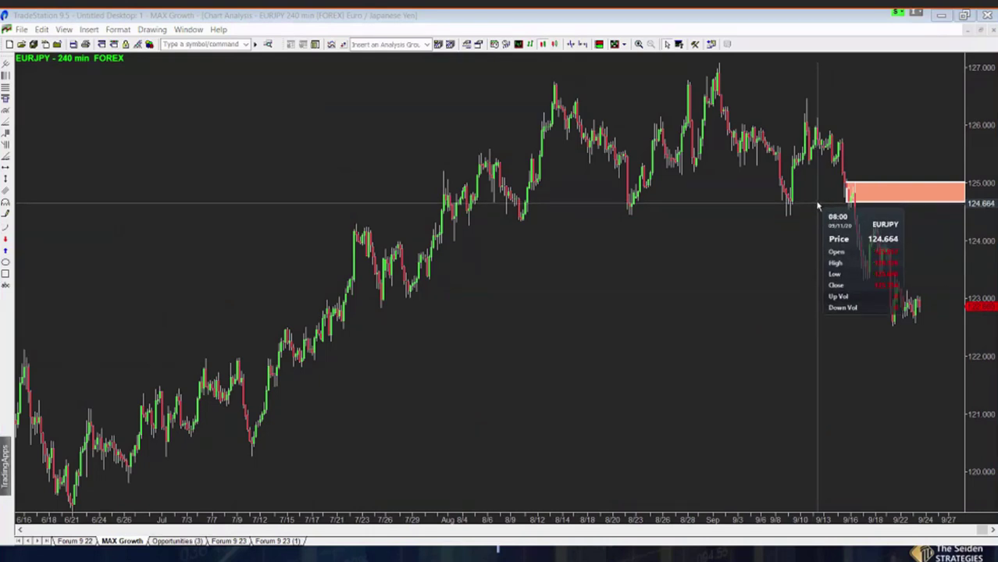
left_click(819, 204)
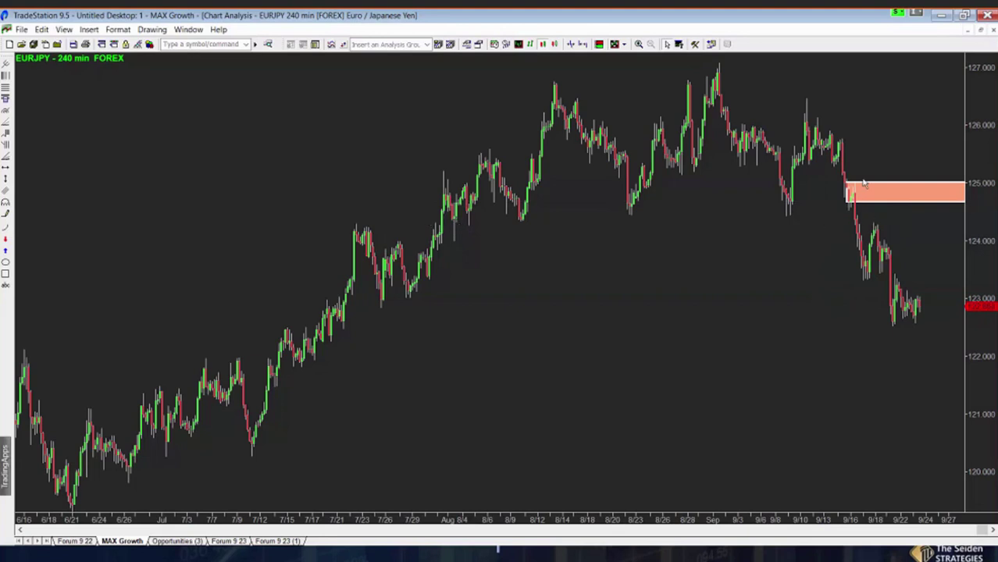
left_click(875, 326)
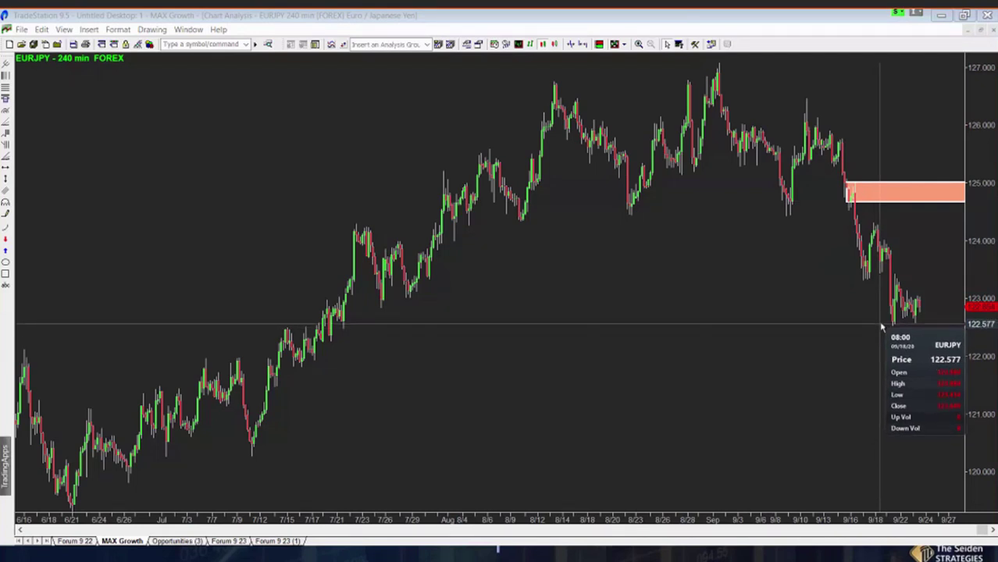
left_click_drag(883, 327, 889, 315)
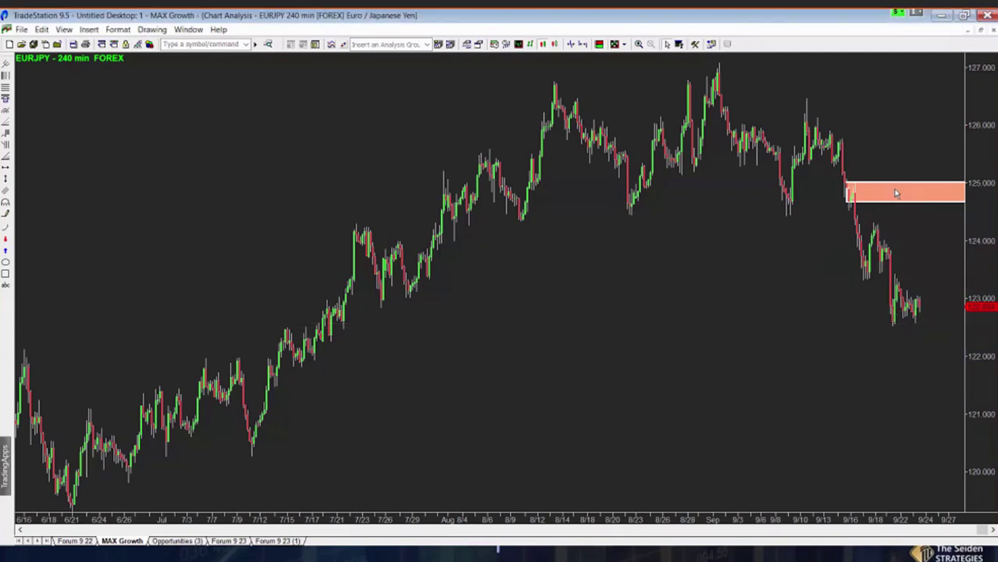
left_click(981, 31)
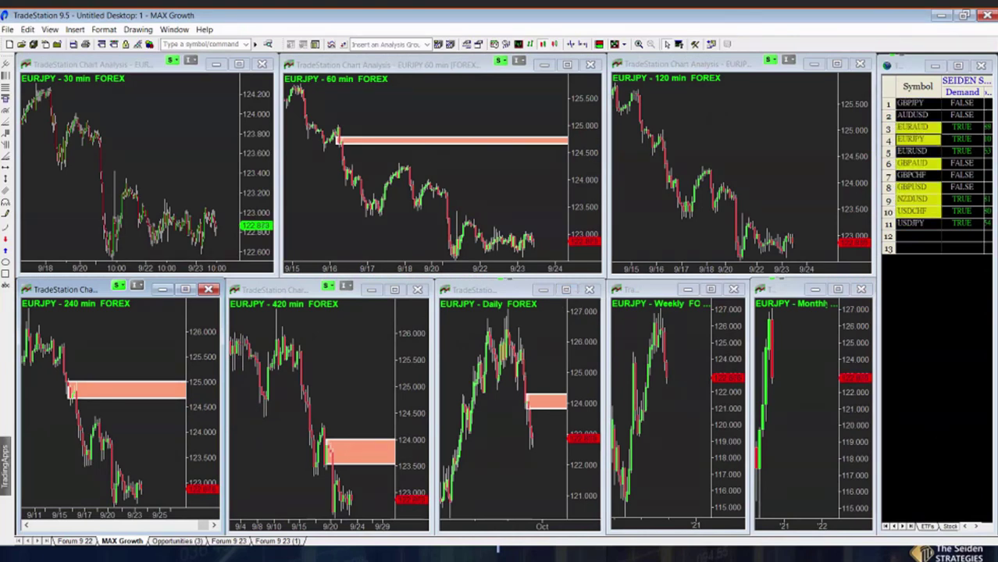
Switch to the Forum 9 23 (1) workspace, examine the USDCAD 240-minute chart at full size back to March, and restore the grid.
left_click(273, 541)
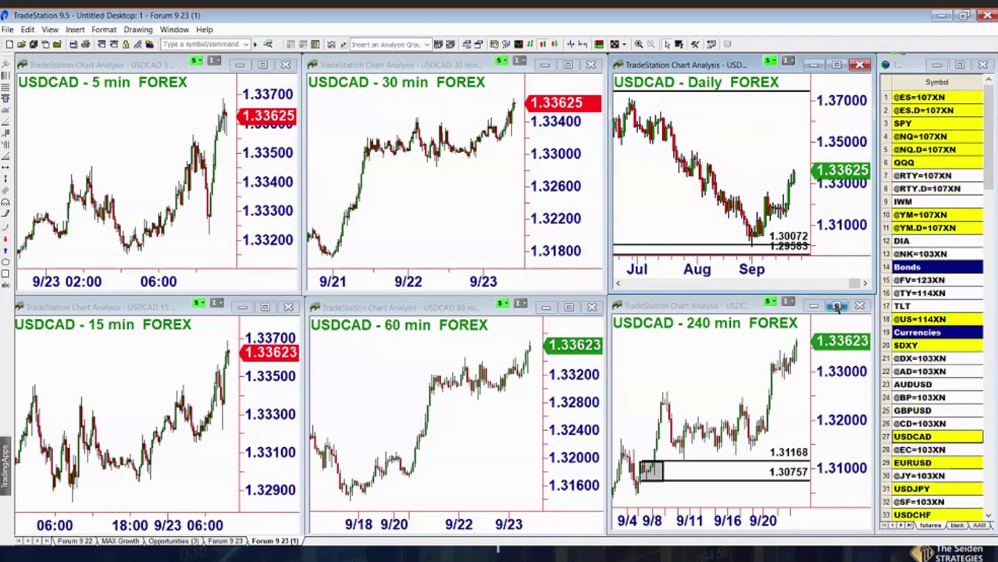
left_click(836, 64)
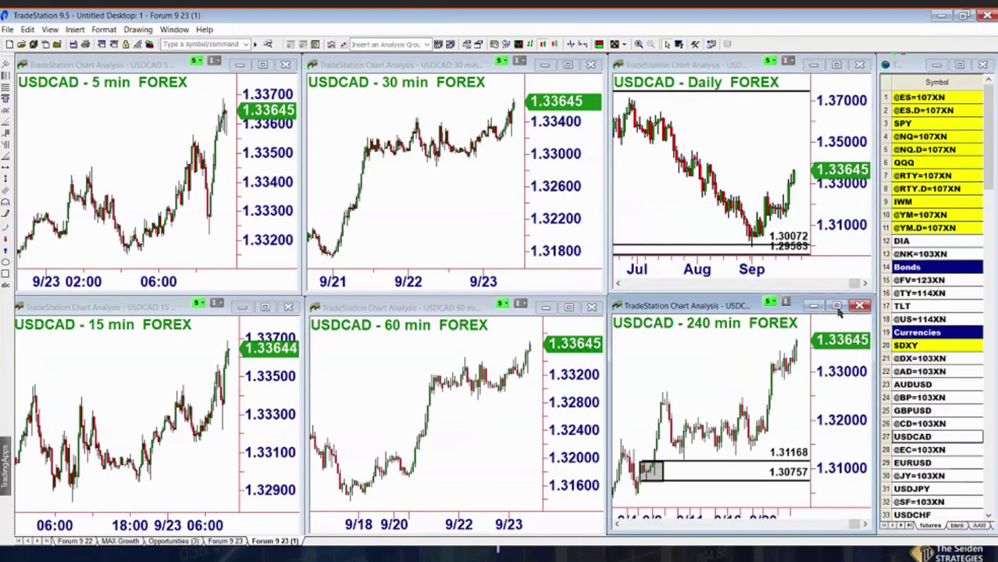
double_click(832, 306)
scroll(838, 311, "down", 3)
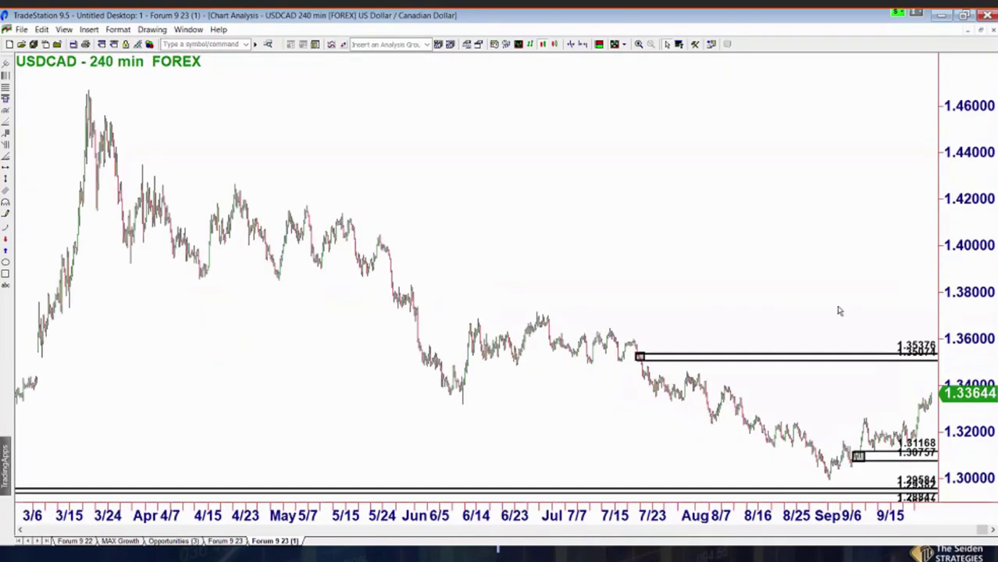
scroll(838, 311, "up", 5)
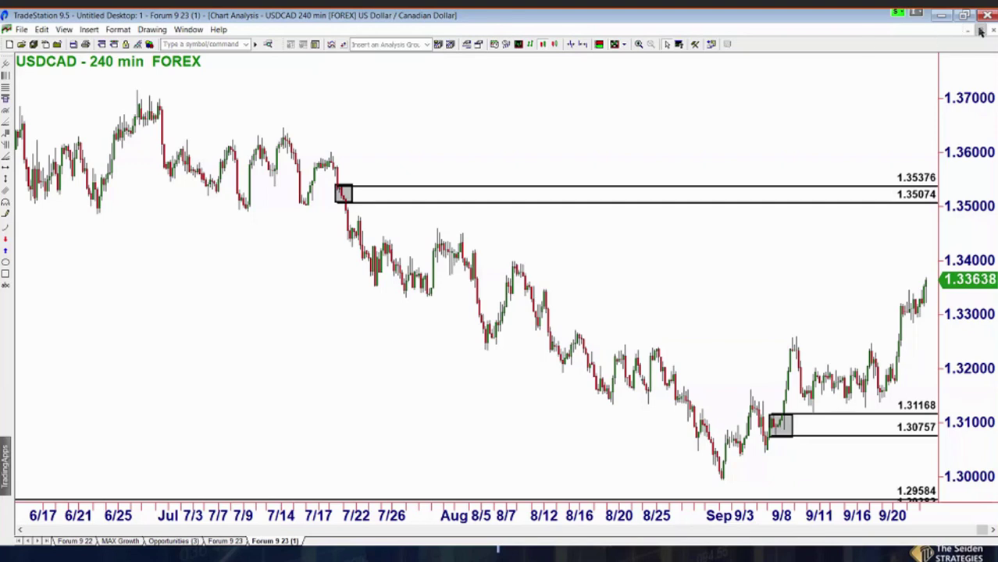
left_click(980, 31)
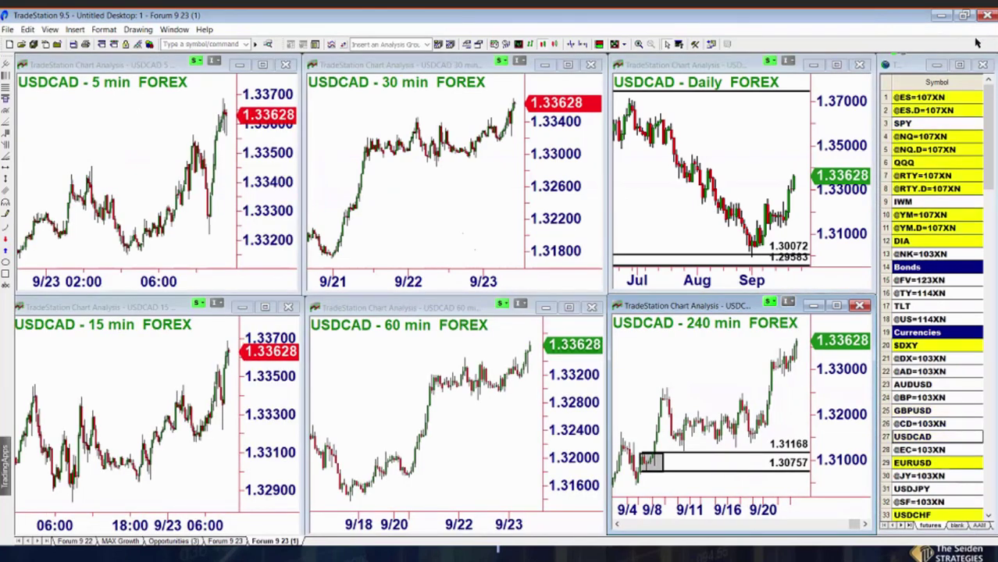
scroll(937, 234, "down", 10)
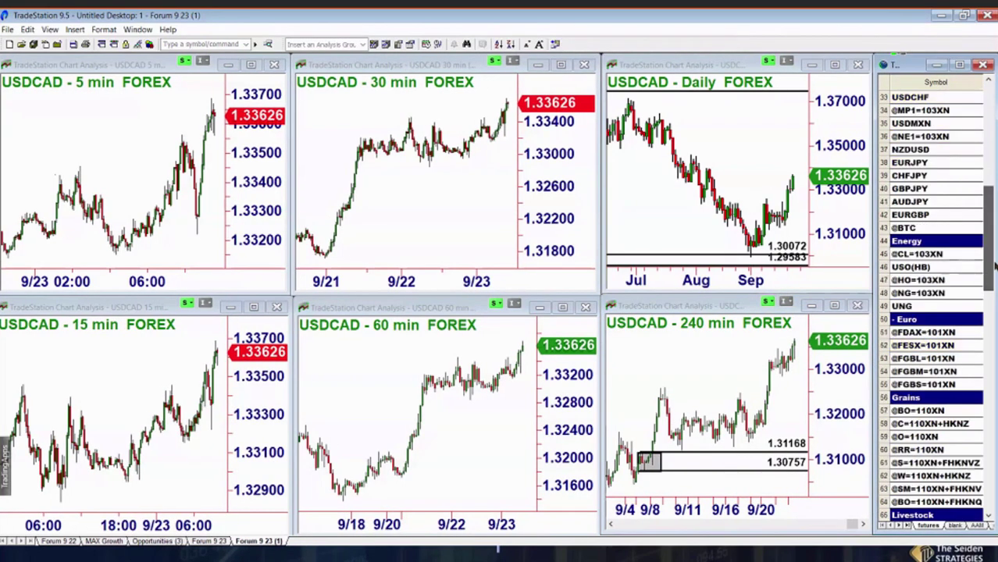
scroll(977, 257, "up", 3)
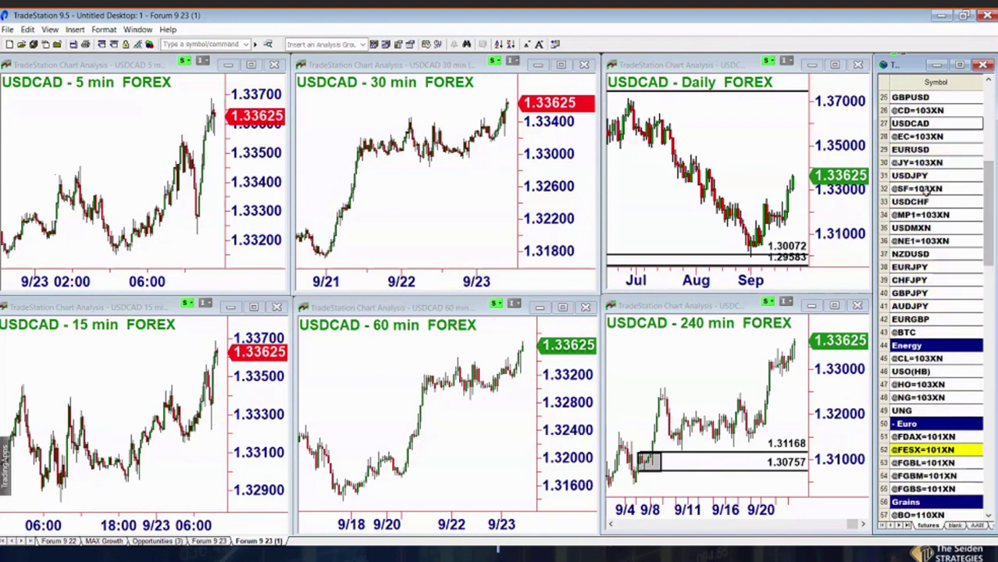
left_click(925, 161)
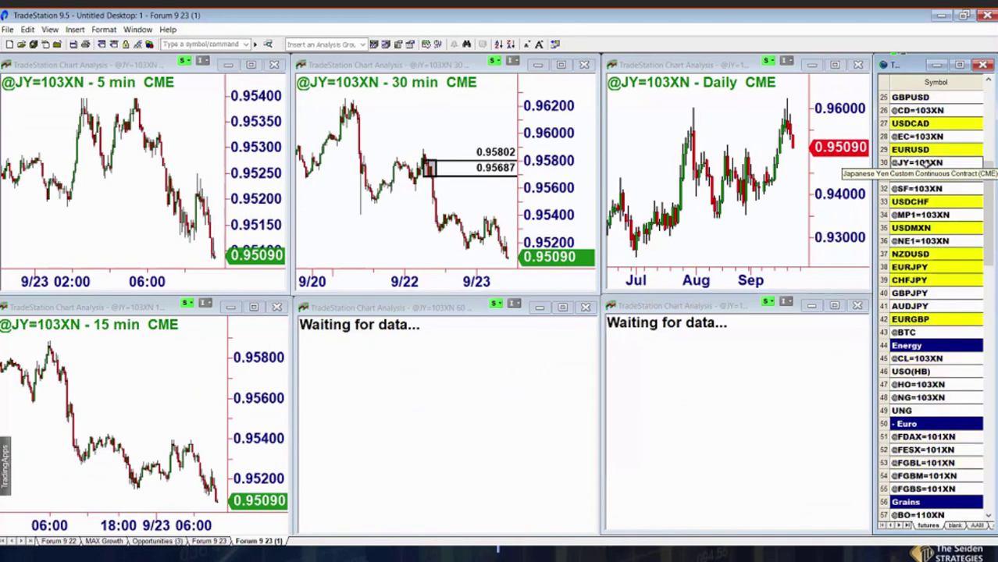
left_click(837, 66)
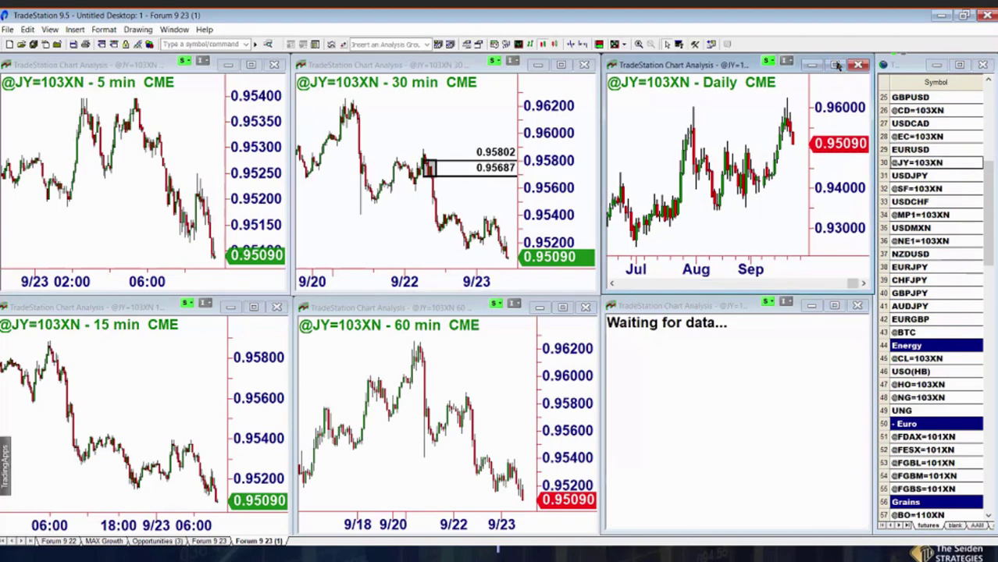
left_click(837, 66)
scroll(839, 100, "down", 3)
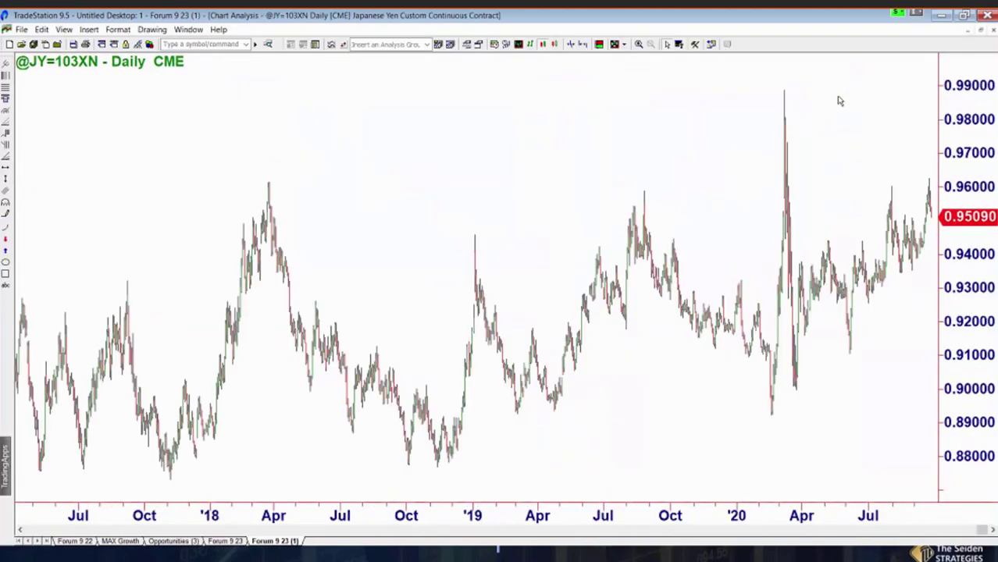
scroll(839, 98, "down", 2)
scroll(839, 98, "up", 4)
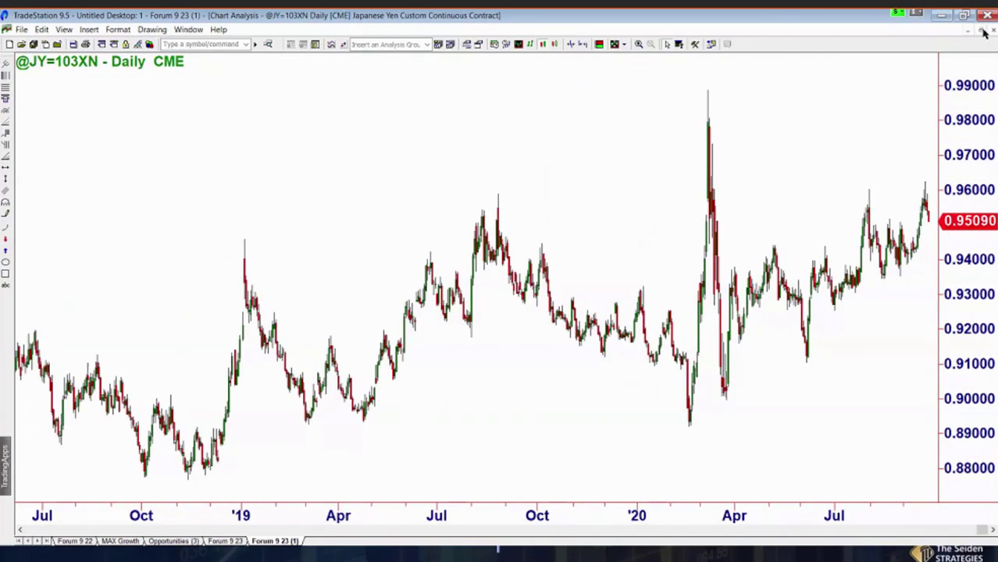
left_click(984, 31)
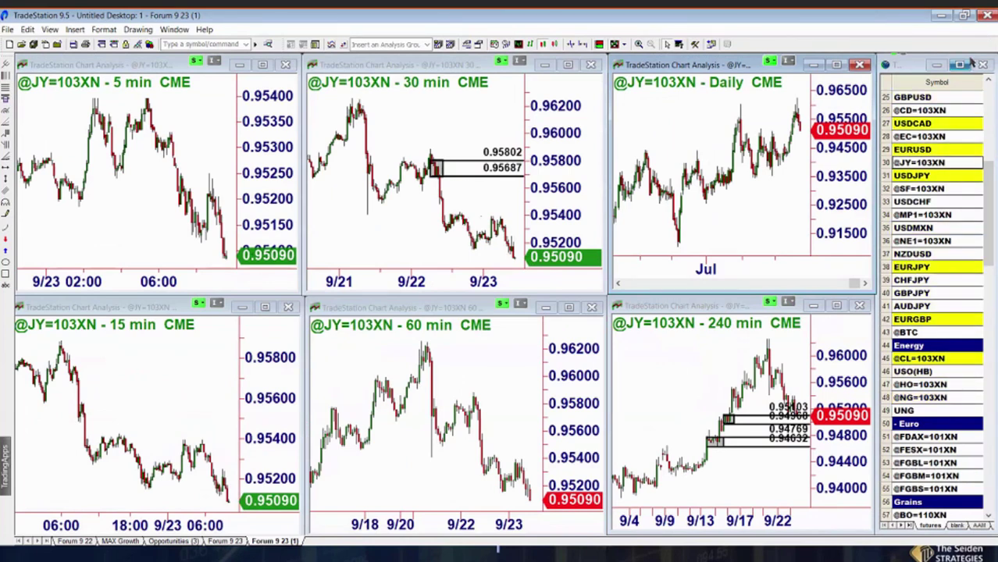
left_click(838, 306)
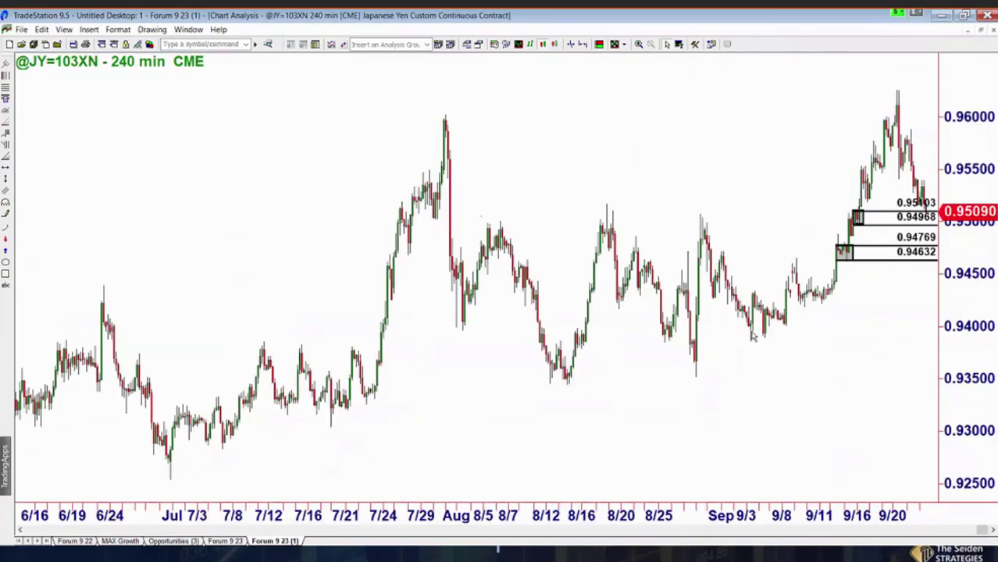
scroll(752, 336, "up", 10)
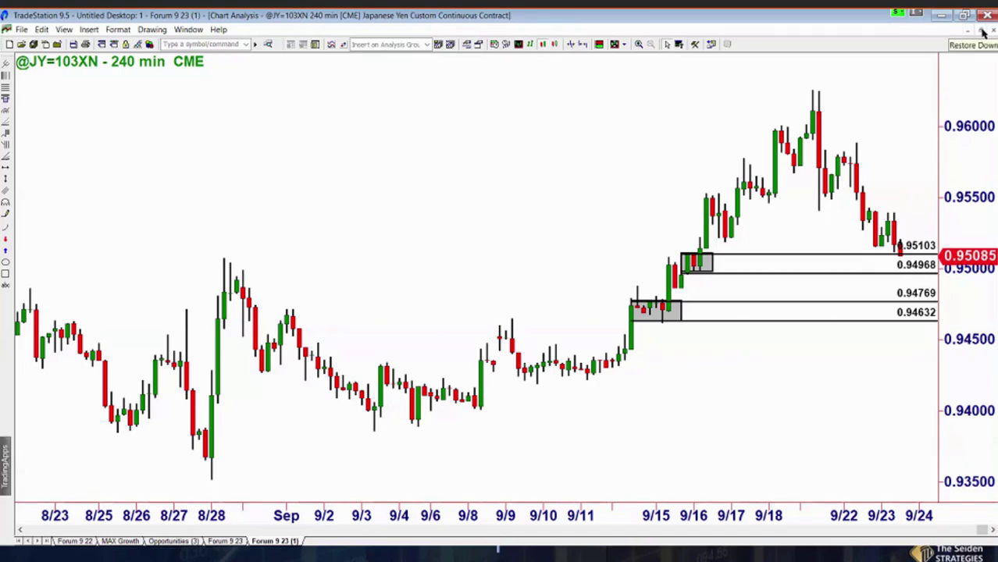
left_click(983, 30)
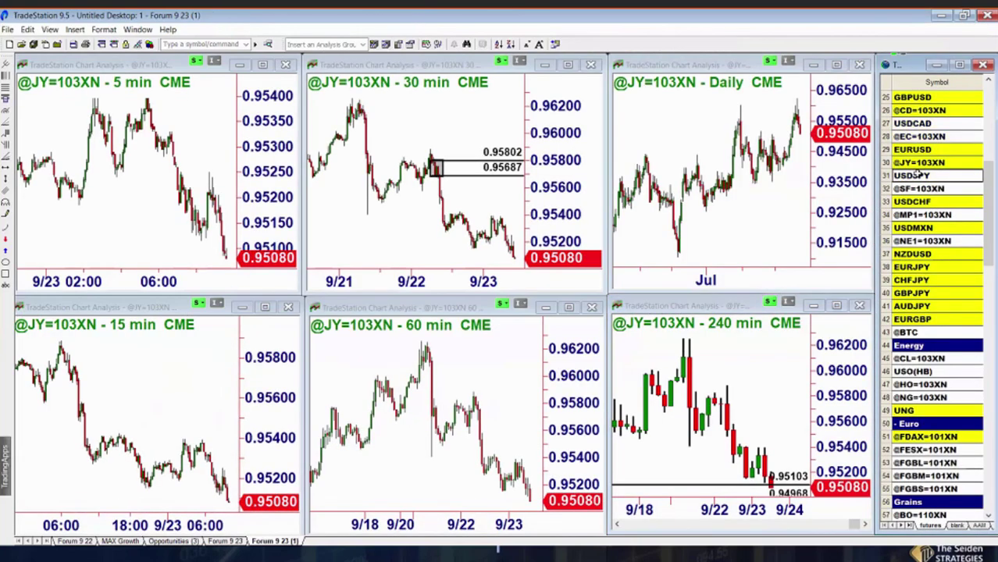
Load USDJPY, dismiss the events log, and examine the zones on its full-size 240-minute chart back to March before restoring the grid.
left_click(920, 174)
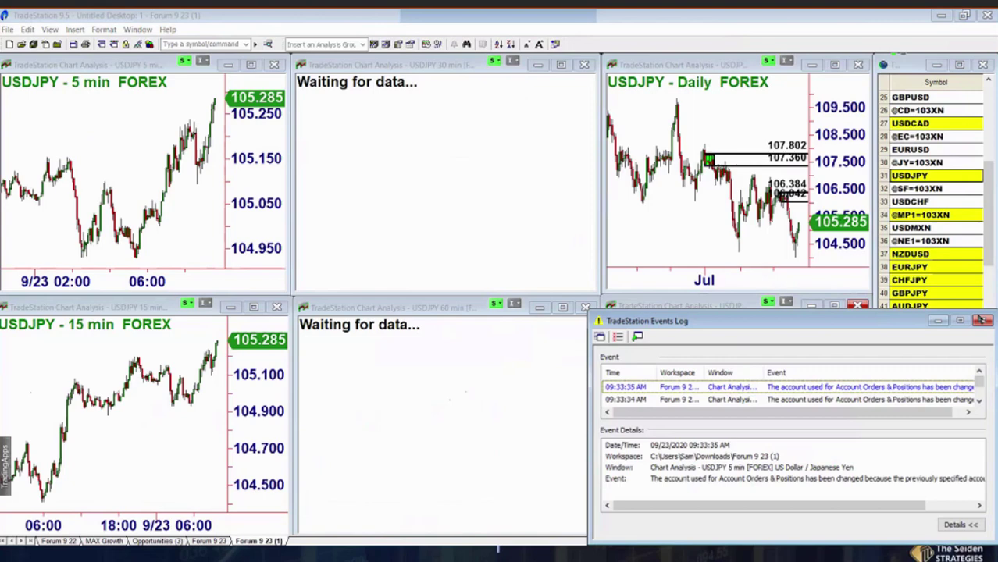
left_click(982, 321)
left_click(834, 305)
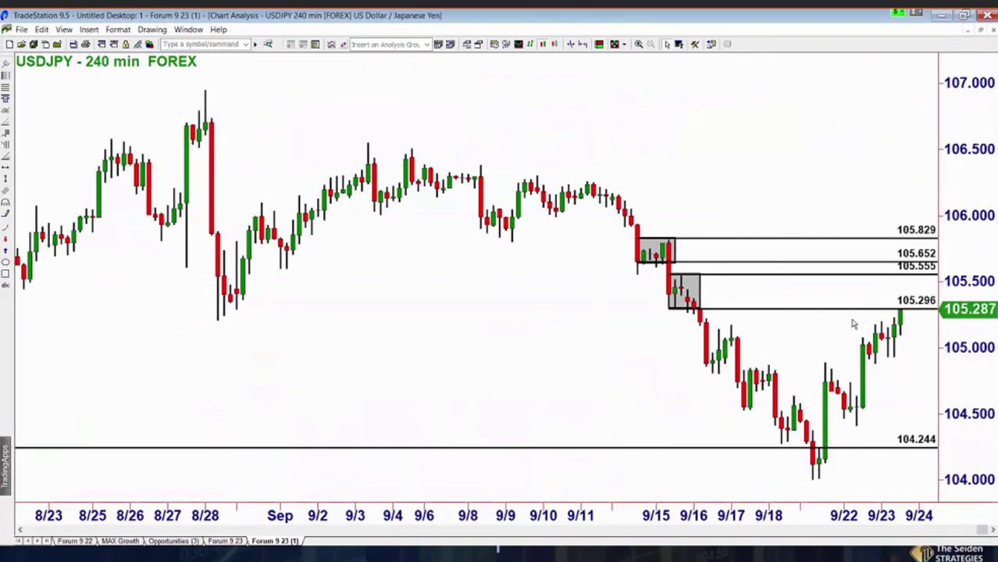
key("Down")
key("Down")
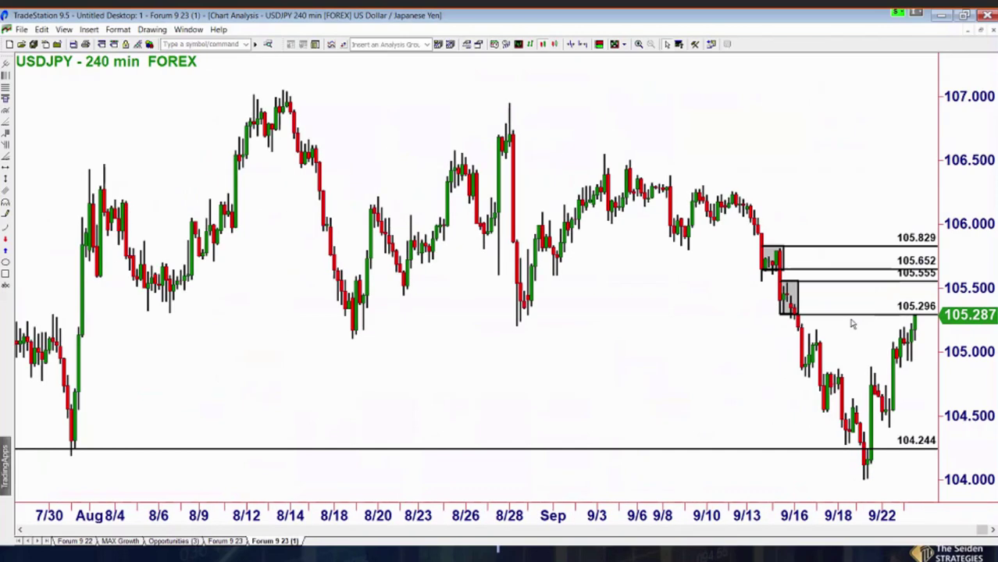
key("Down")
key("Down")
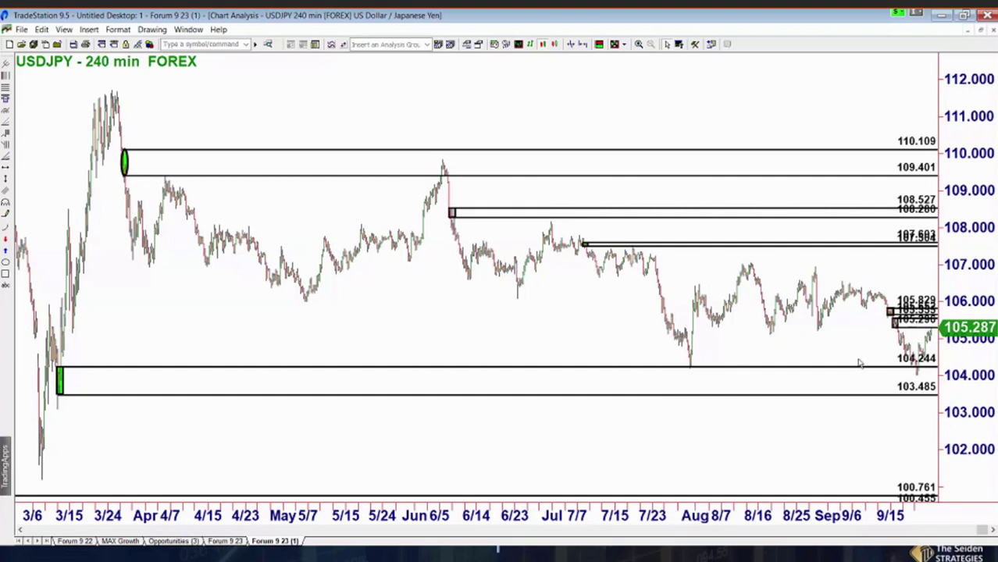
scroll(859, 363, "up", 4)
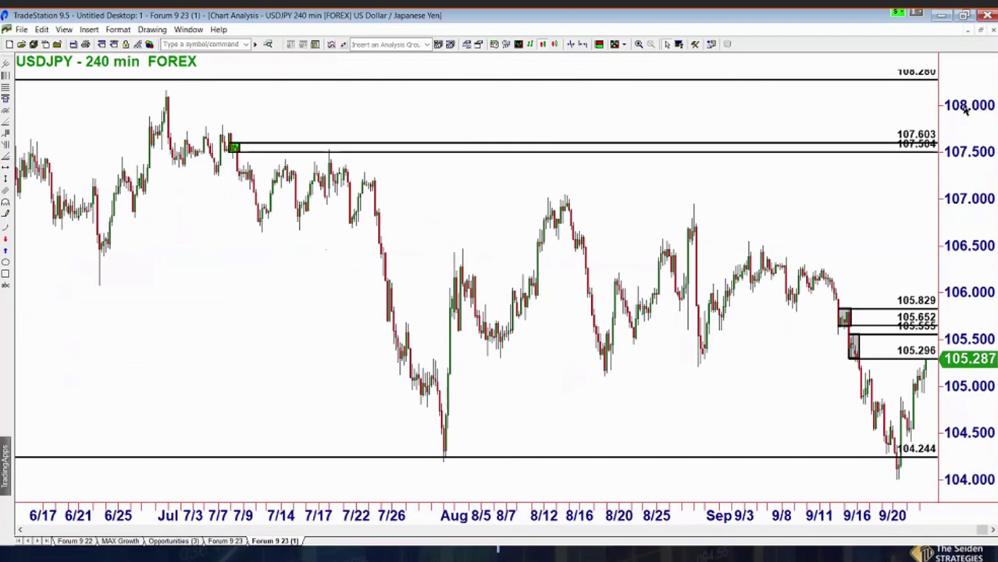
left_click(980, 29)
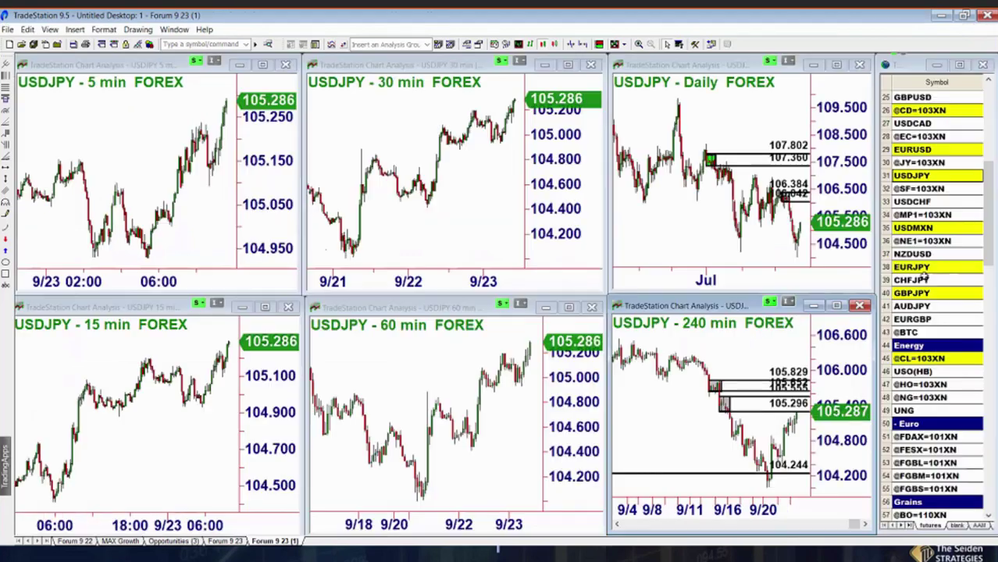
left_click(920, 162)
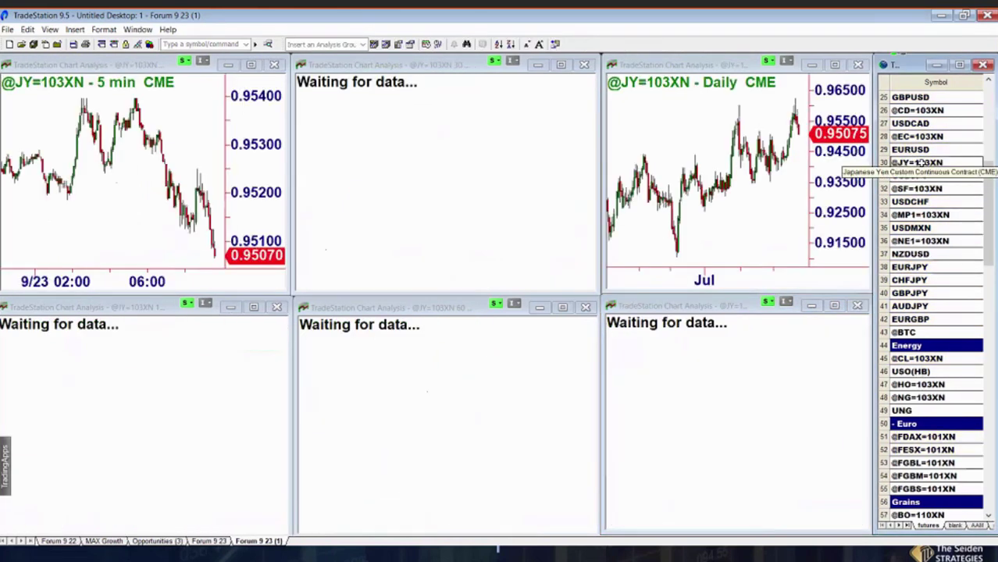
left_click(559, 67)
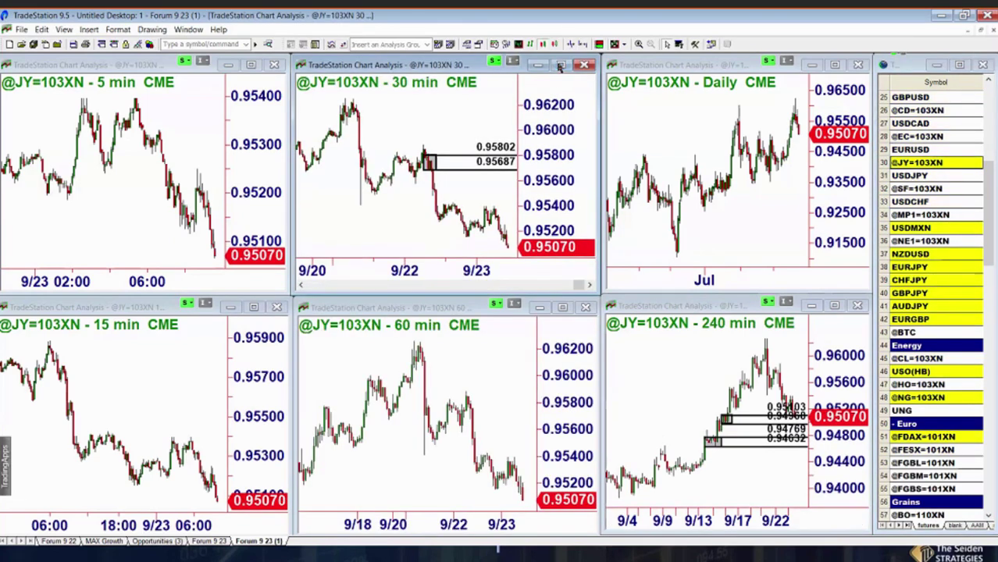
left_click(559, 67)
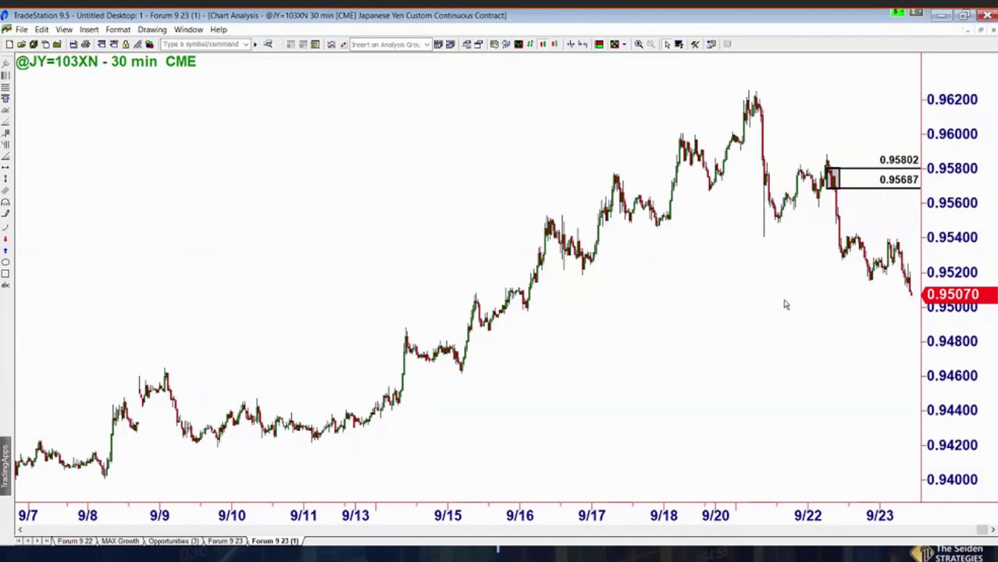
left_click(981, 32)
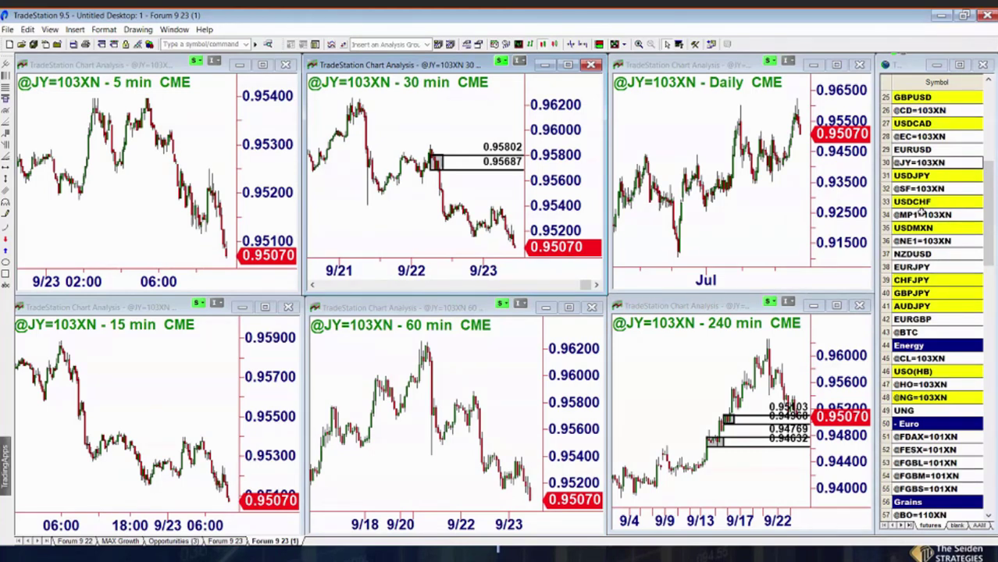
Load USDMXN and compare its 240-minute and daily charts at full size, checking the supply zones above price.
left_click(924, 227)
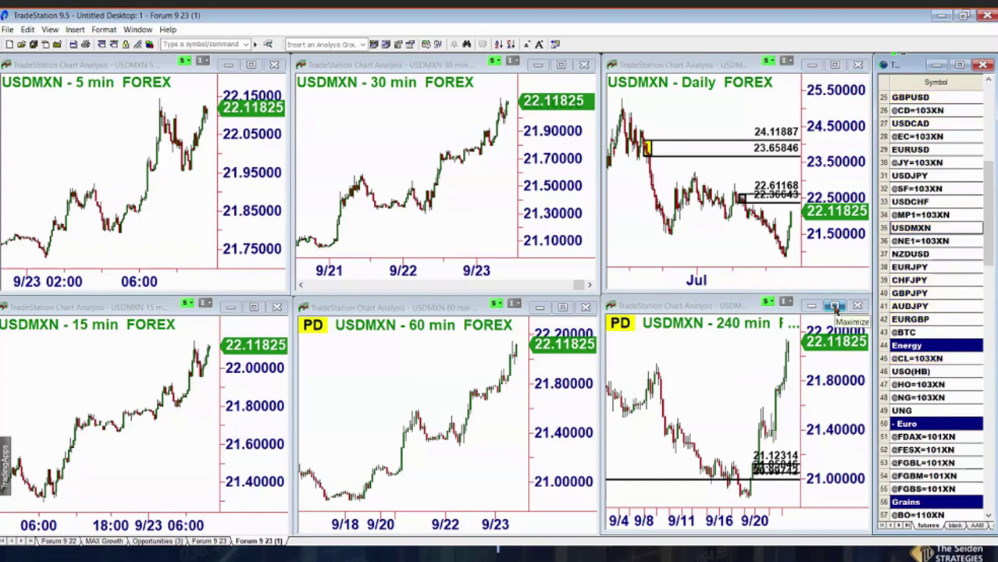
left_click(834, 307)
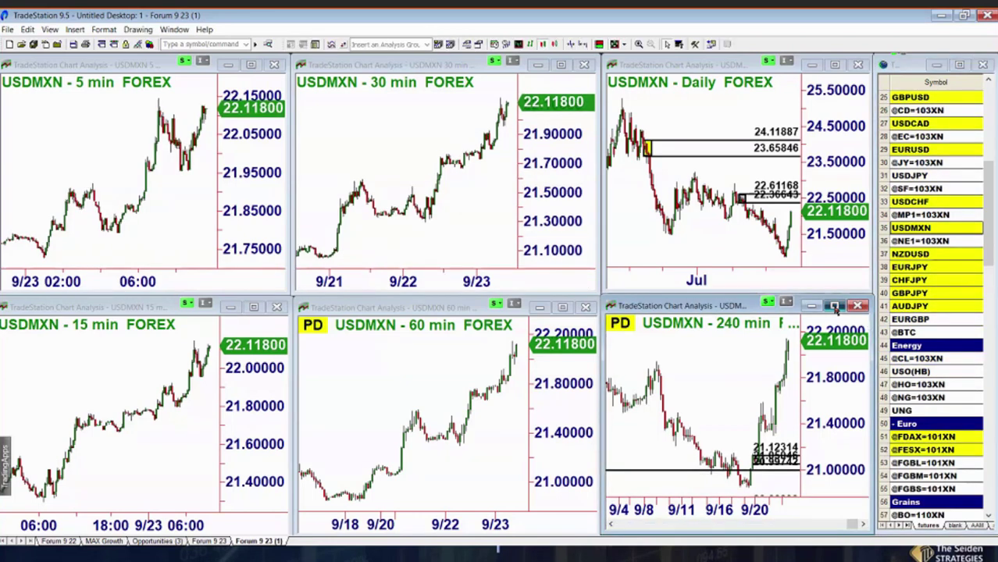
left_click(834, 307)
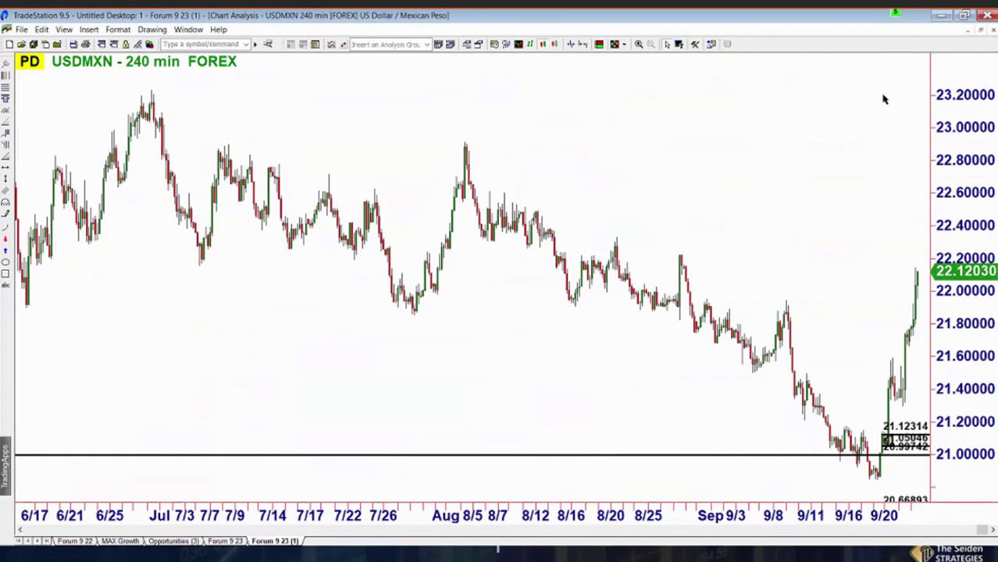
key("ctrl+Tab")
scroll(785, 364, "up", 2)
scroll(785, 364, "up", 2)
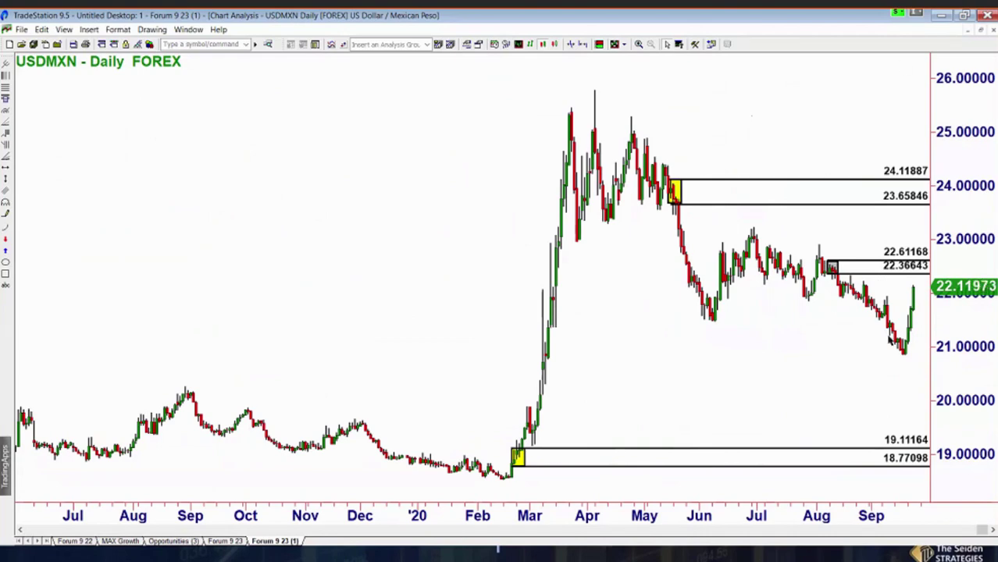
left_click(980, 29)
left_click(921, 215)
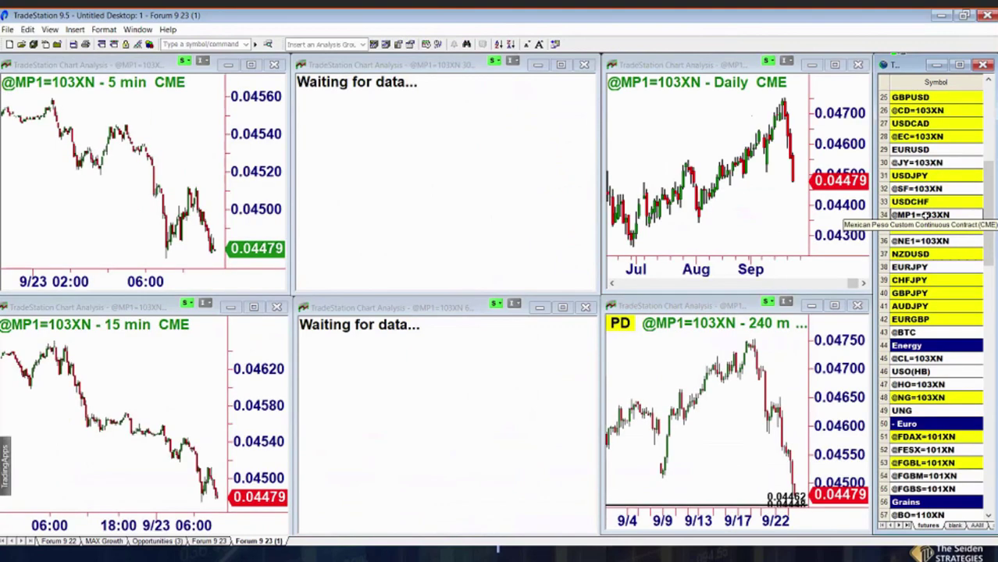
left_click(830, 307)
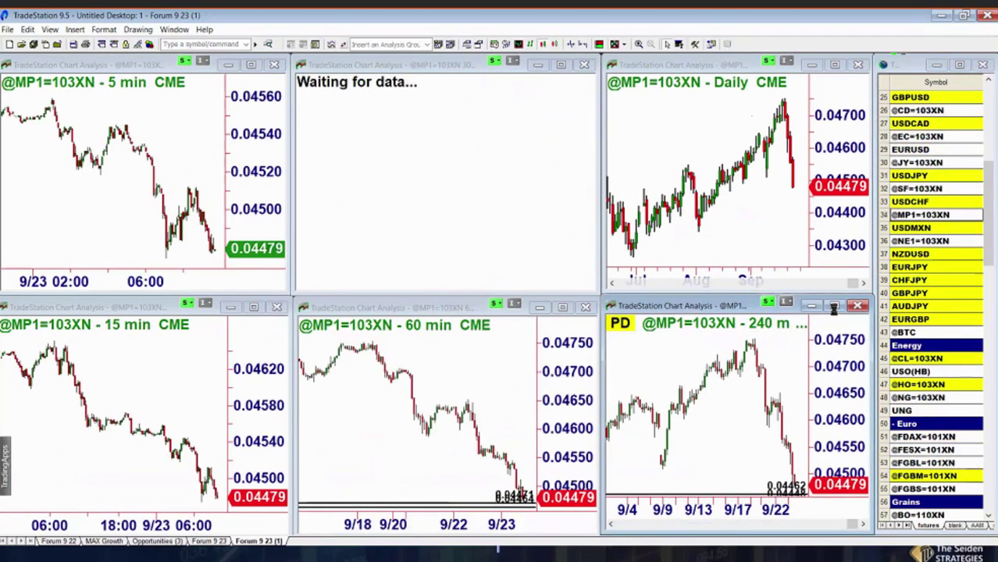
left_click(833, 307)
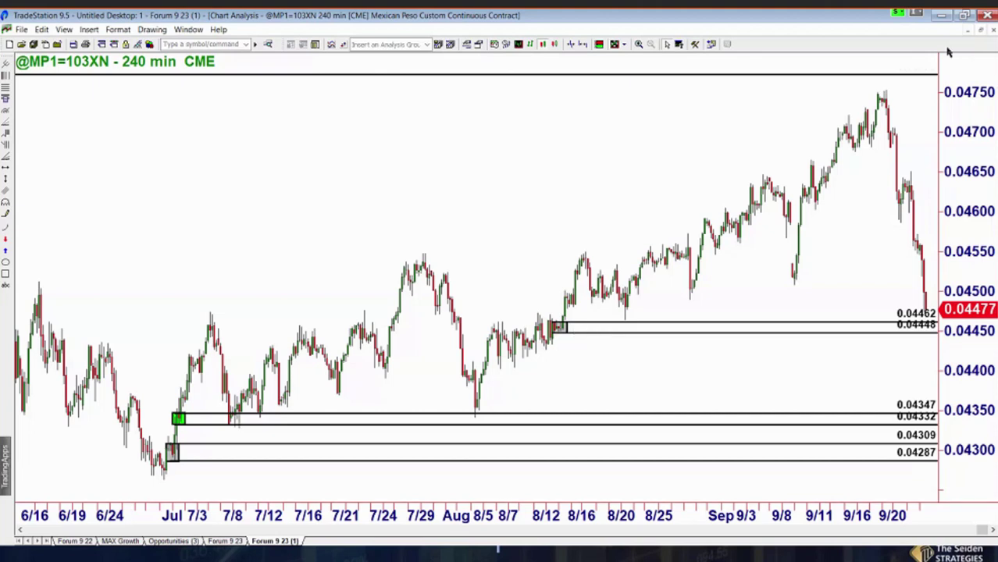
left_click(981, 31)
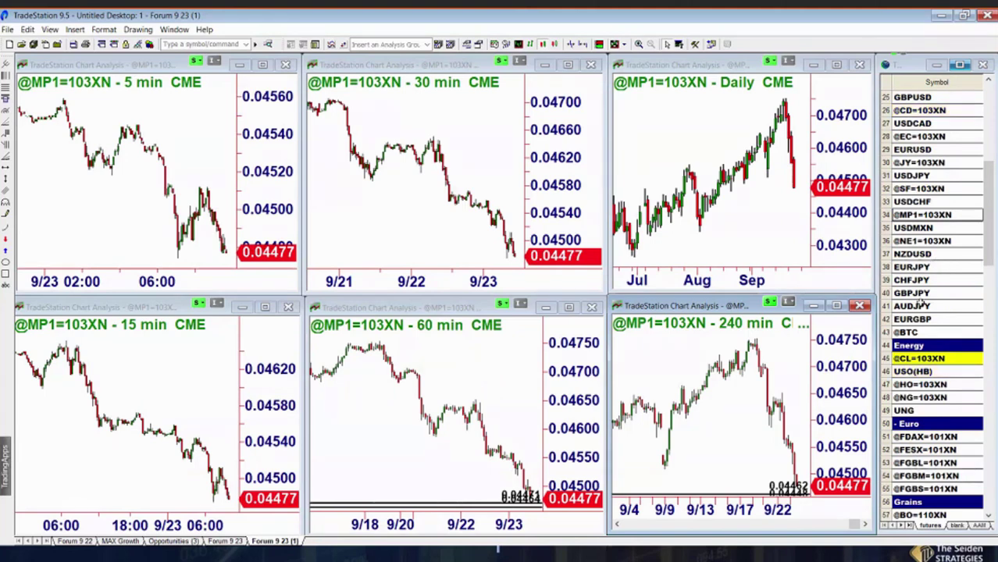
Load NZDUSD and examine the supply and demand zones on its full-size daily and 240-minute charts, restoring the grid after each.
left_click(914, 254)
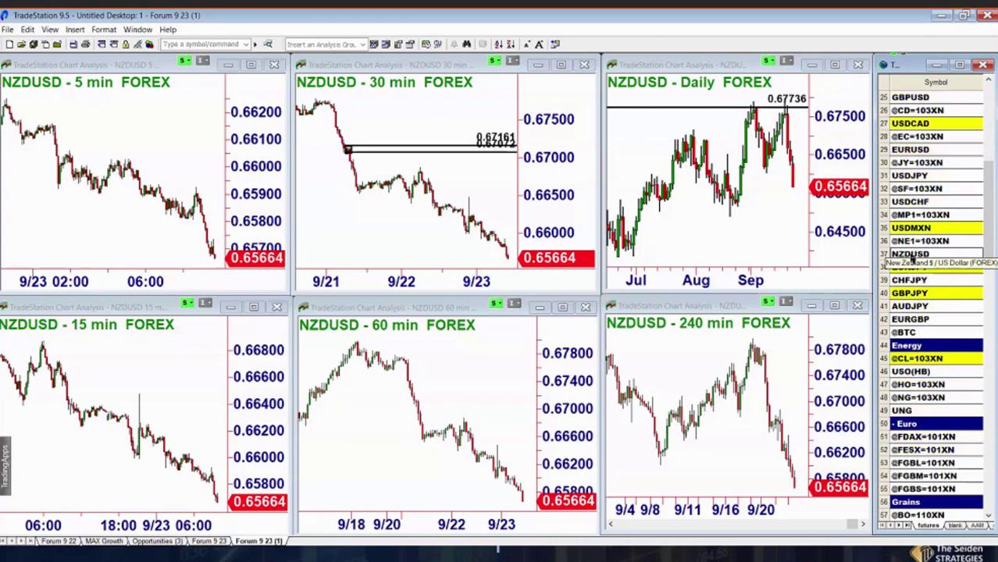
left_click(834, 64)
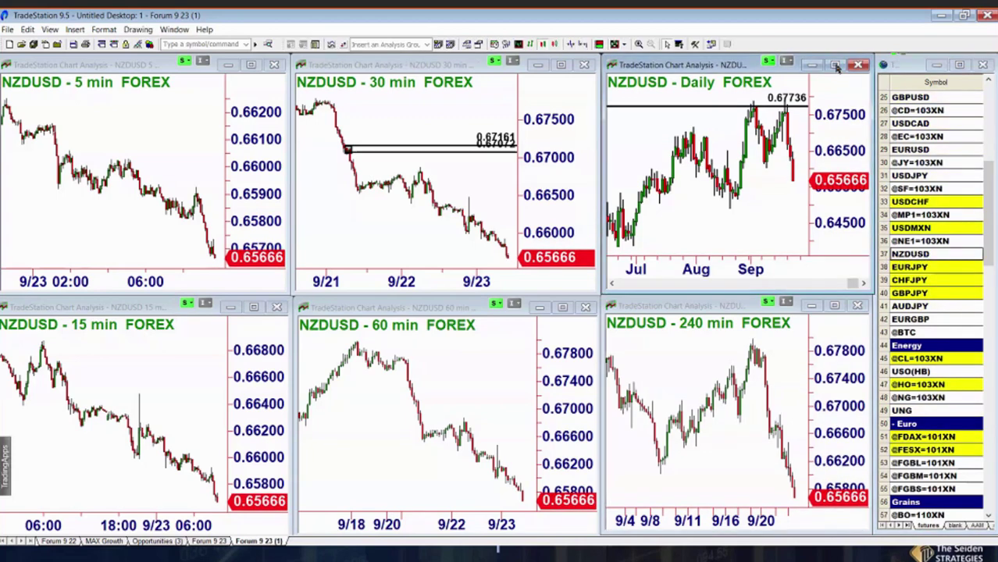
scroll(842, 248, "down", 1)
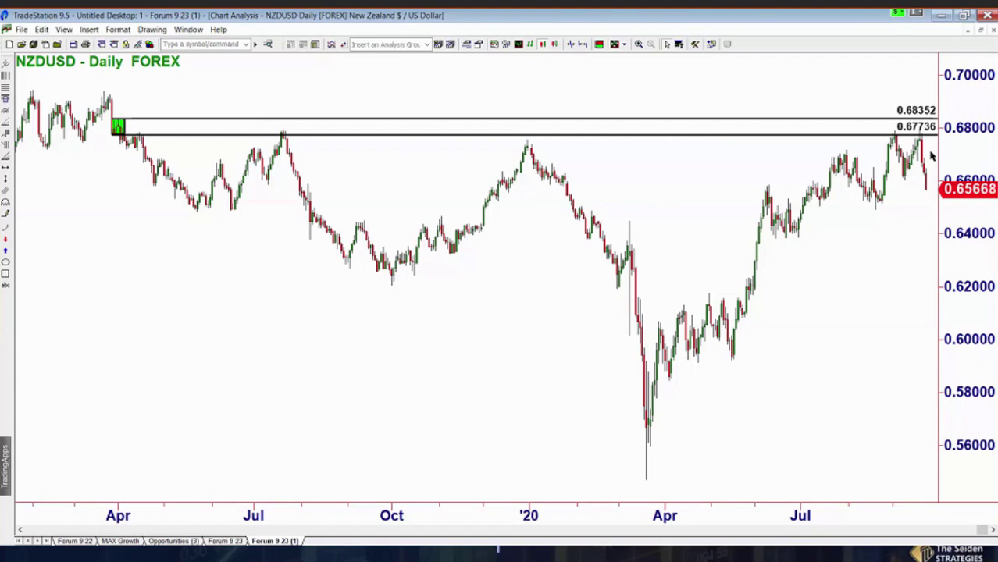
left_click(981, 29)
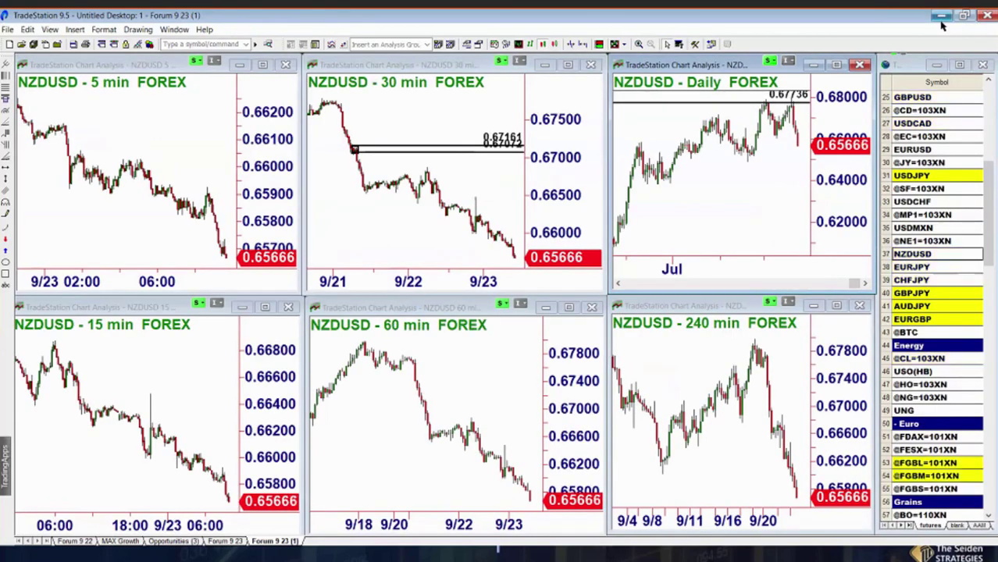
double_click(826, 305)
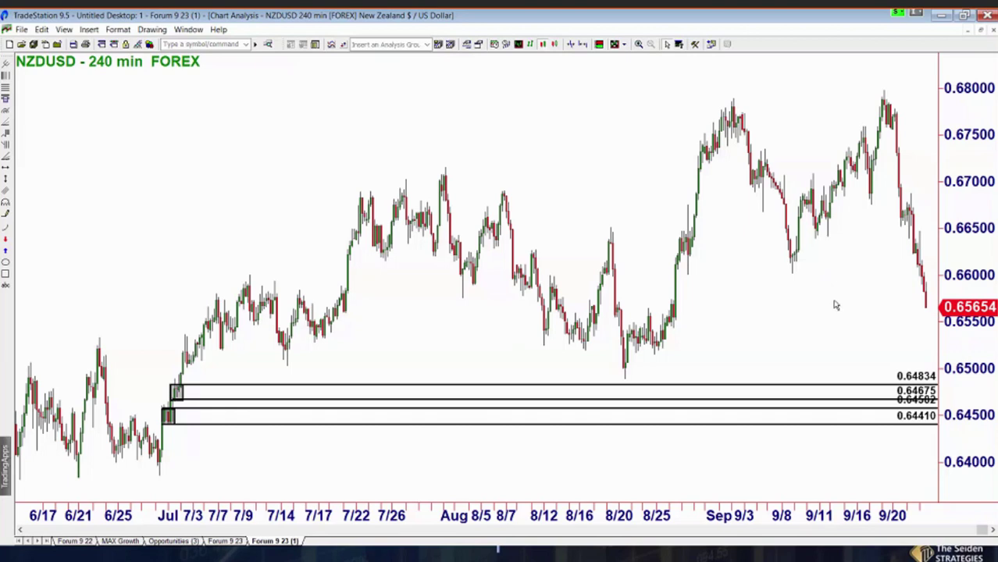
left_click(982, 31)
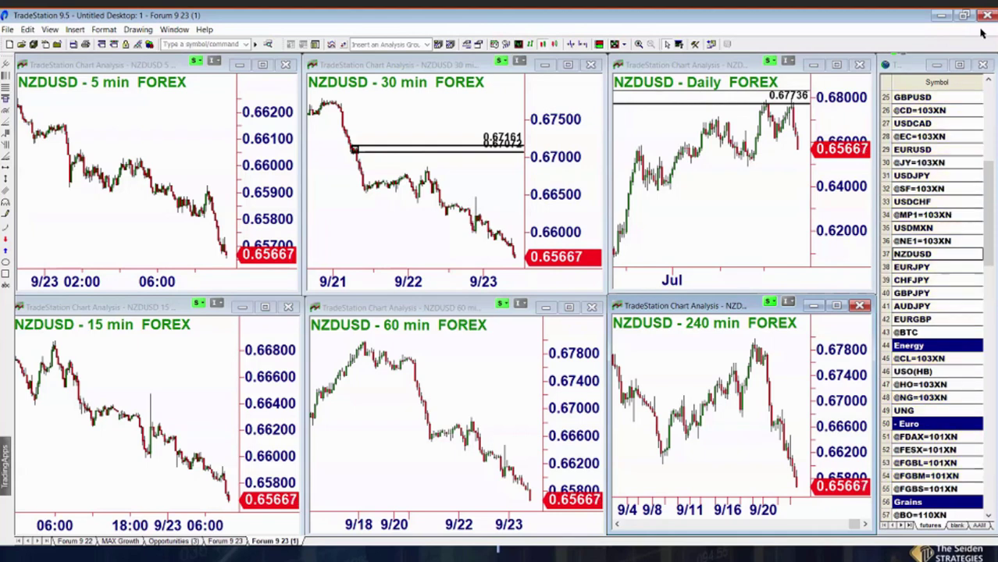
left_click_drag(988, 211, 991, 88)
left_click(912, 97)
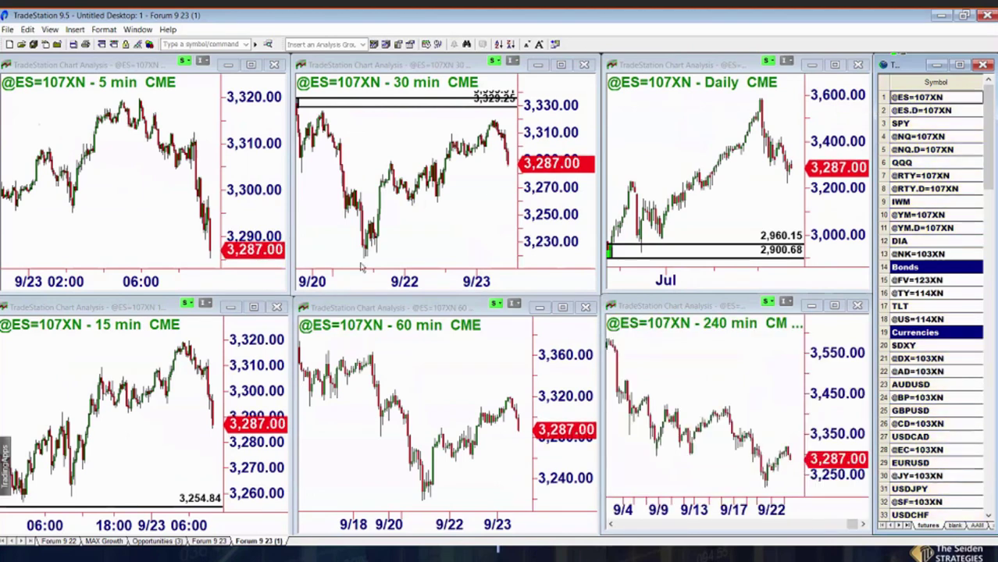
left_click(929, 136)
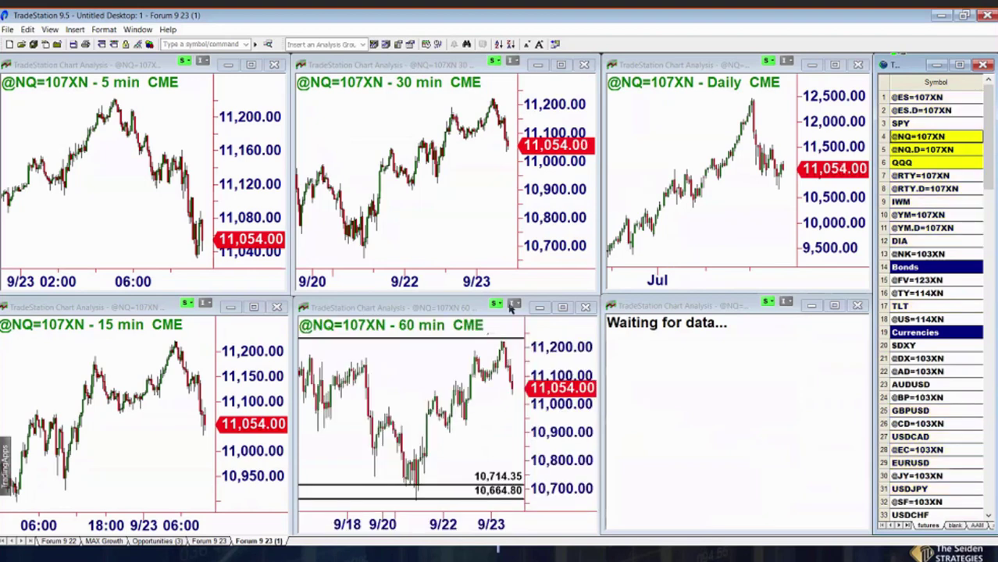
left_click(562, 308)
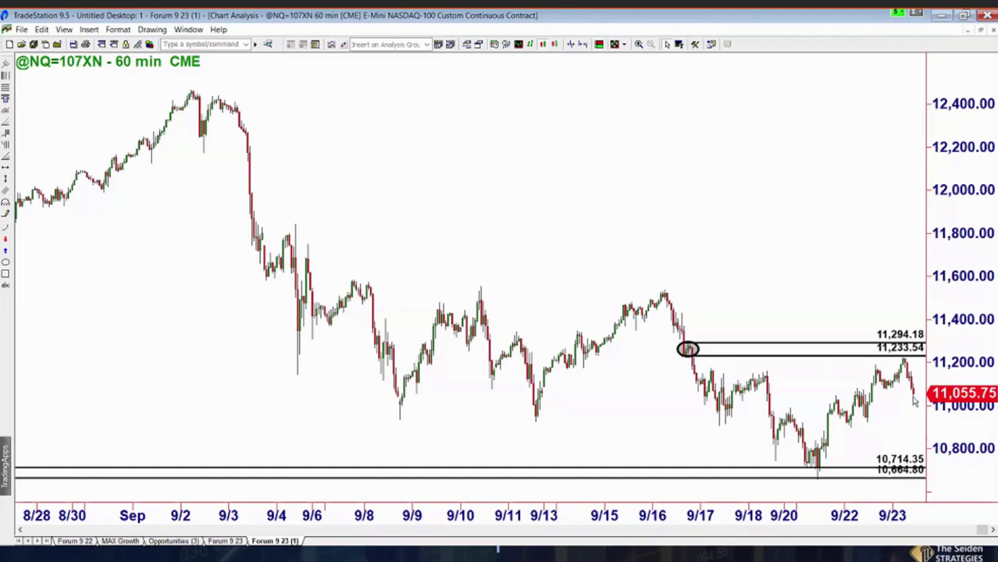
left_click(982, 32)
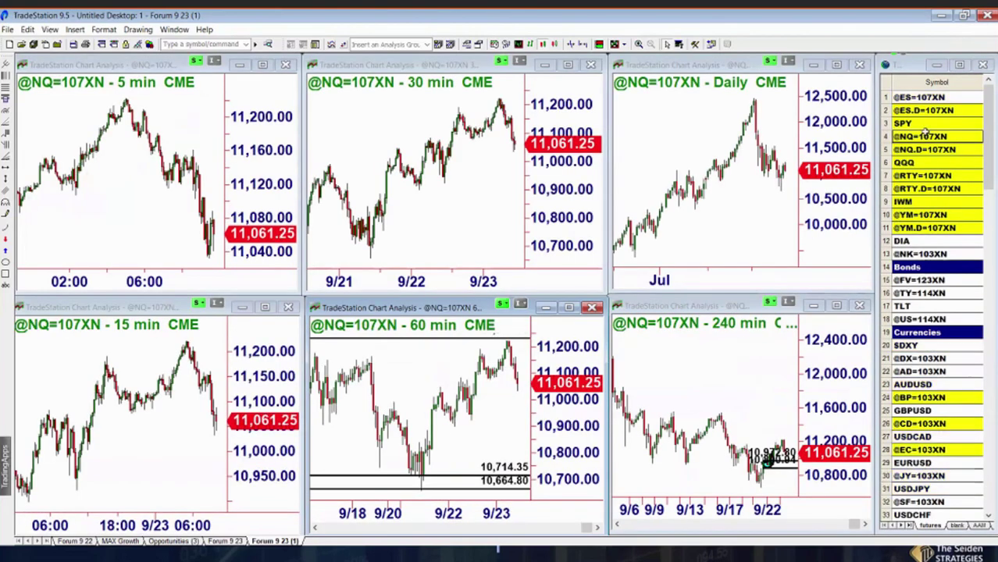
left_click(917, 97)
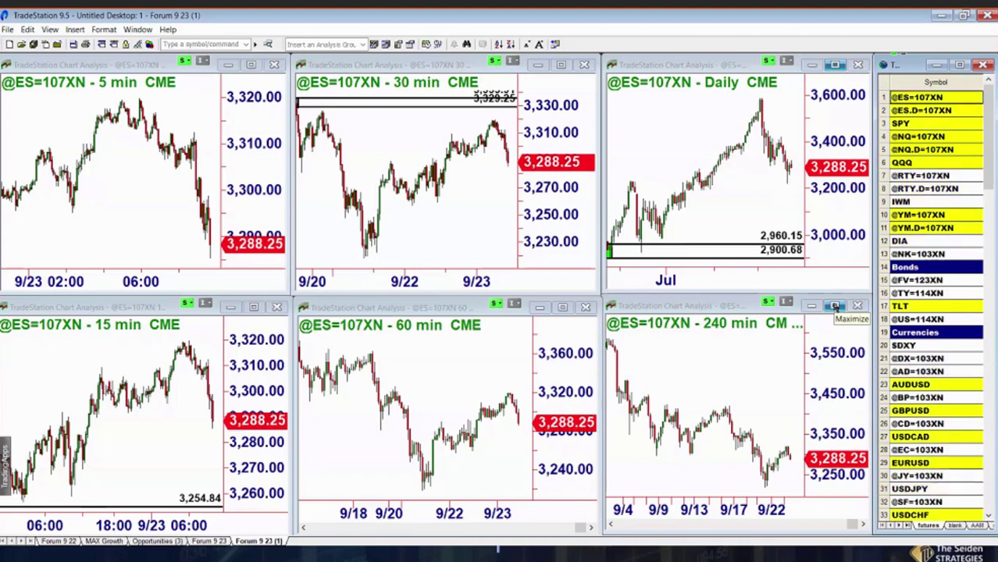
left_click(835, 306)
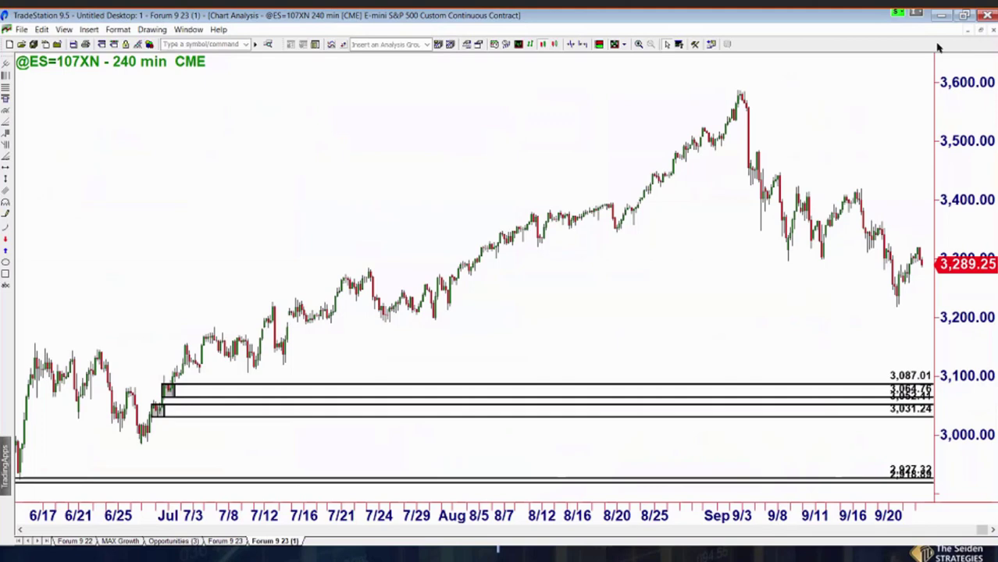
left_click(980, 29)
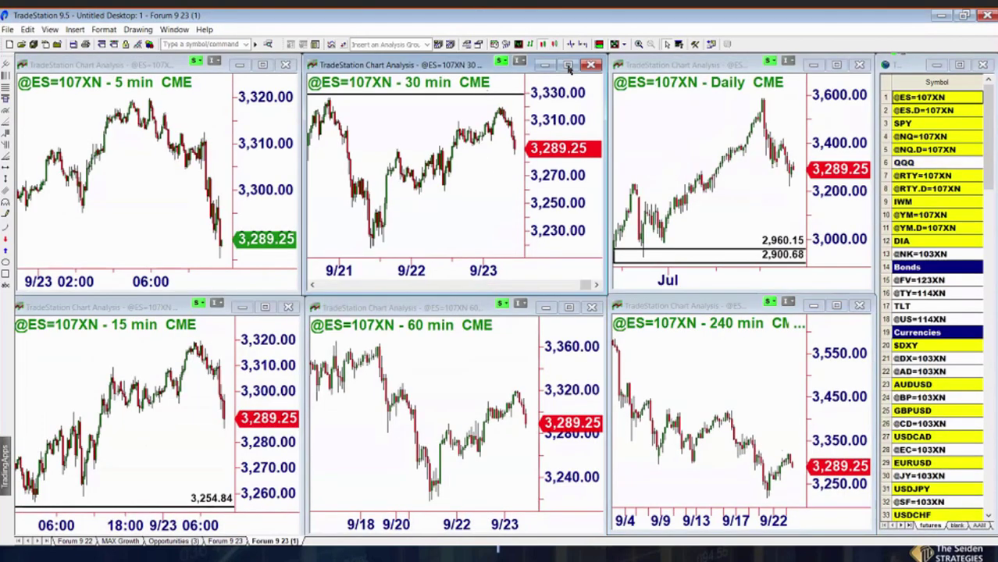
left_click(568, 66)
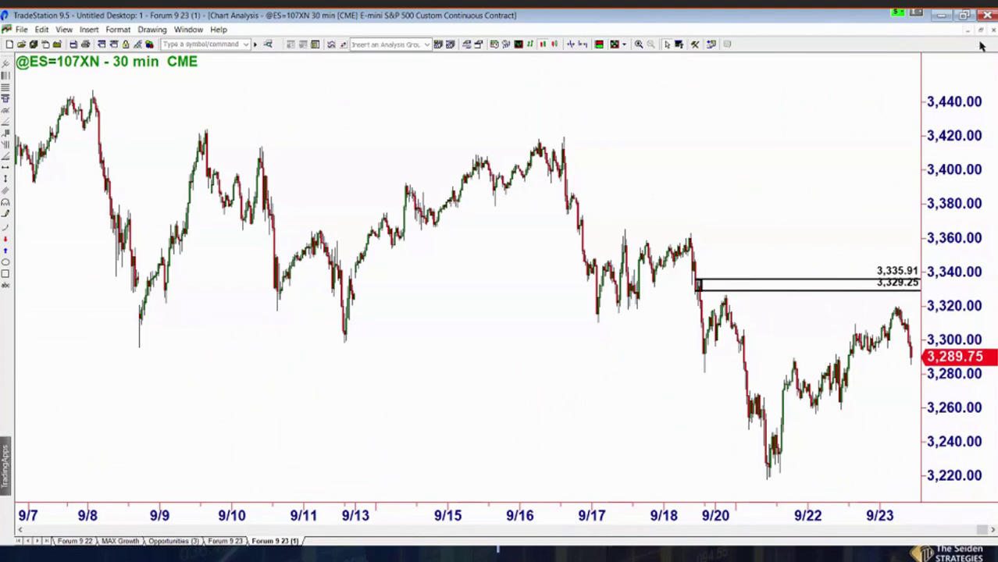
left_click(981, 31)
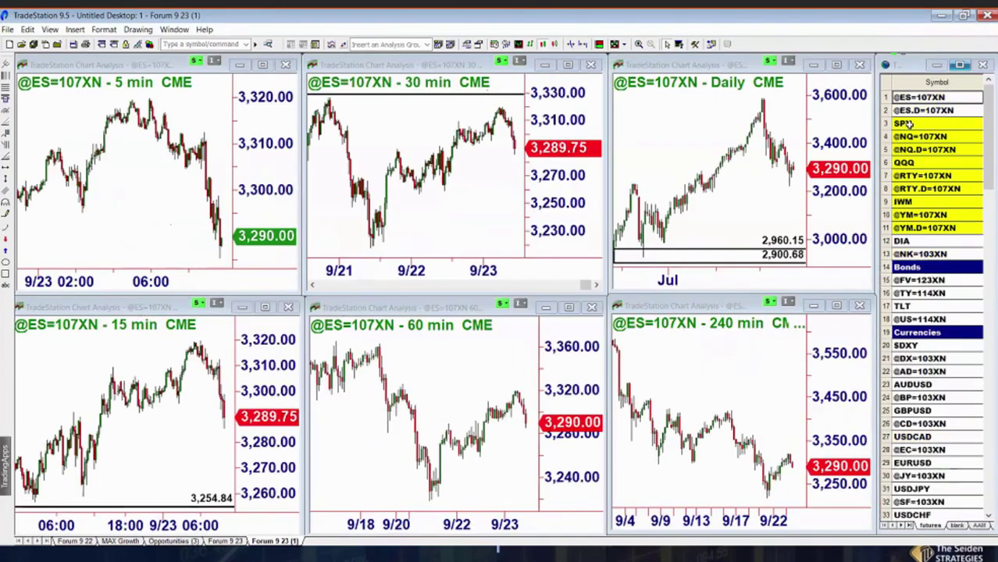
Load SPY and check the supply zone on its full-size 30-minute chart, returning to the grid.
left_click(900, 124)
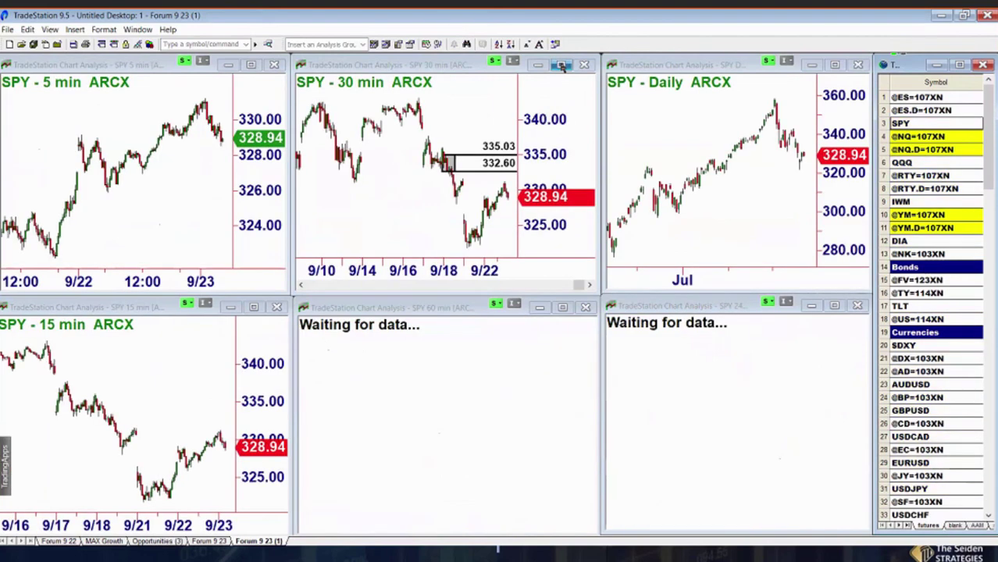
left_click(561, 65)
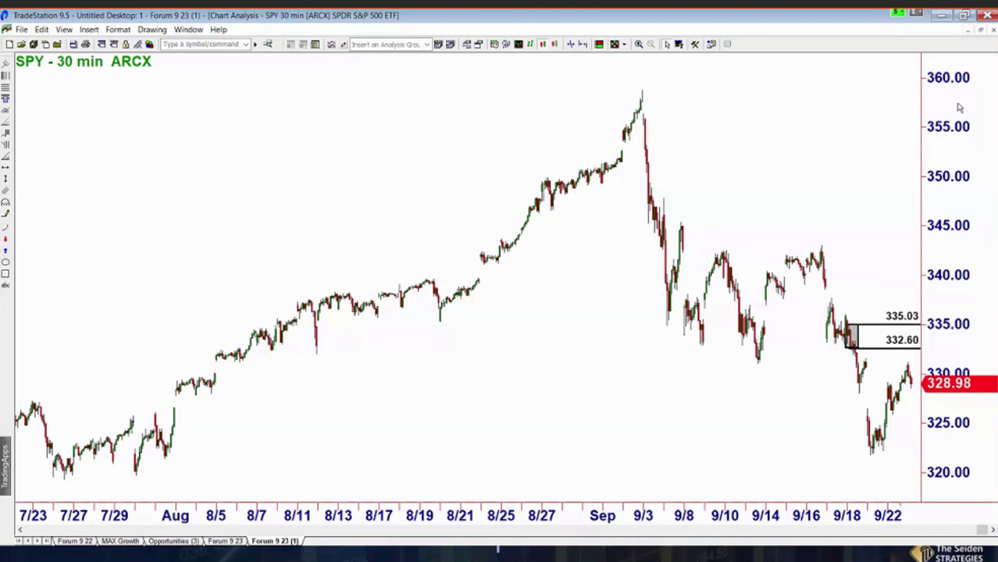
left_click(981, 29)
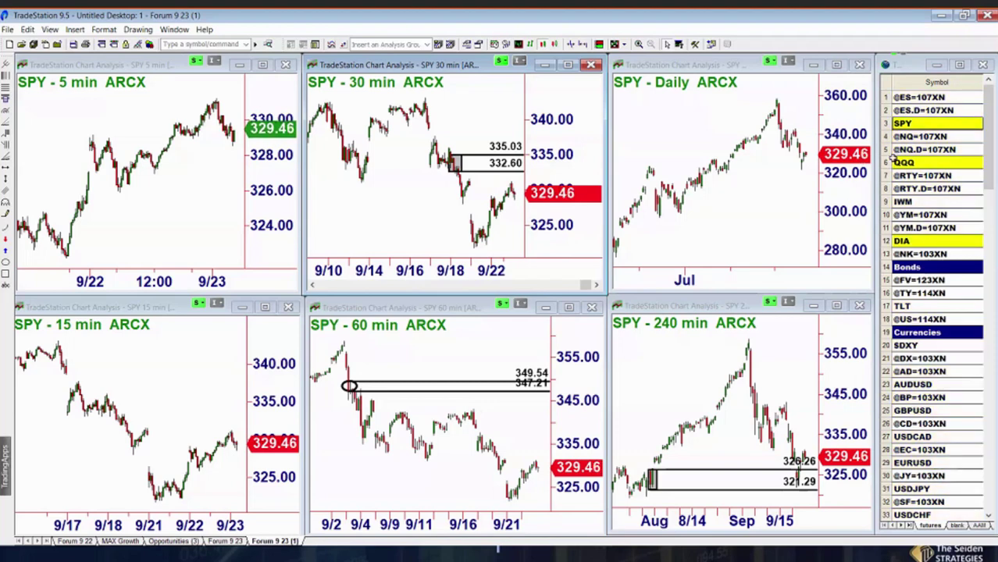
left_click(922, 137)
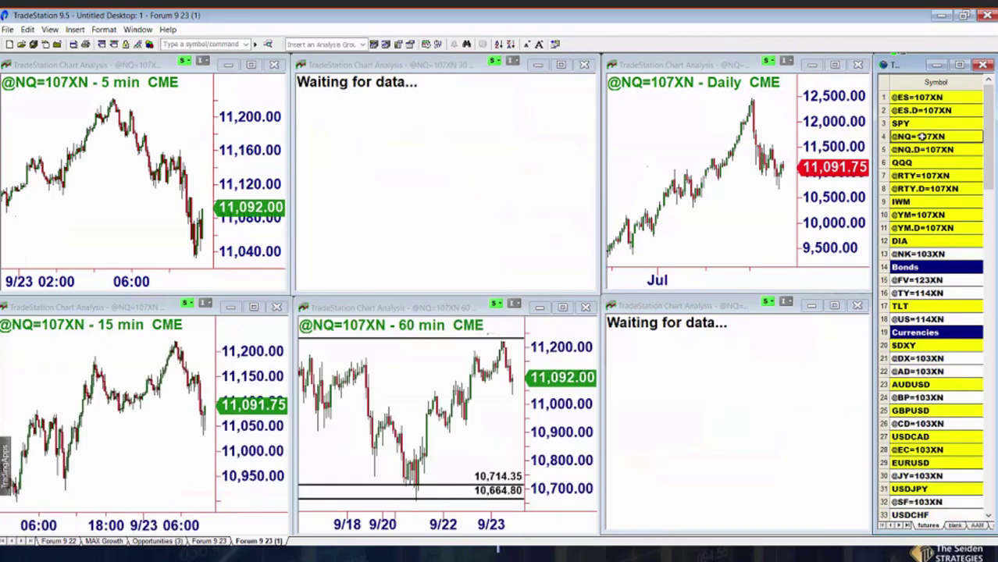
left_click(581, 367)
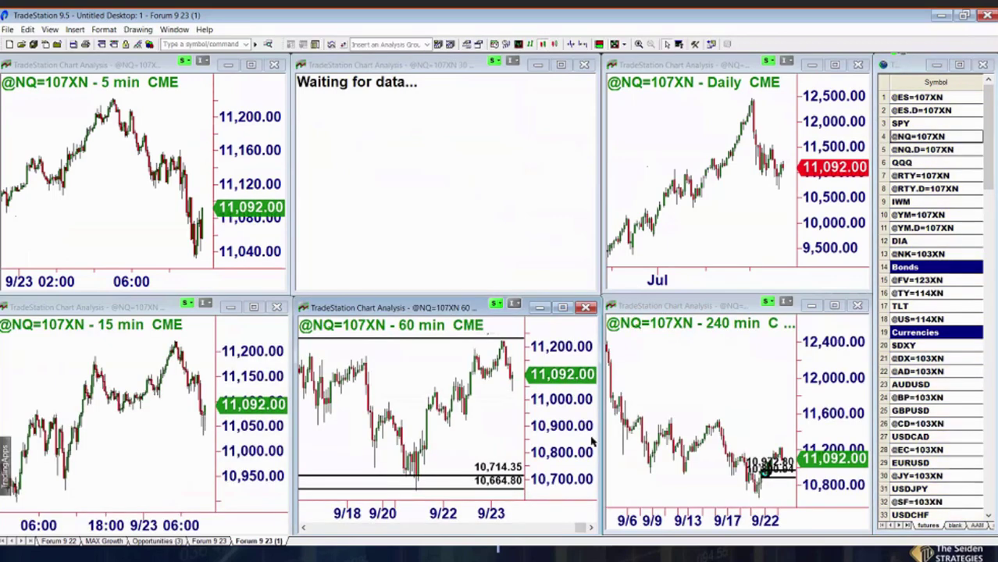
left_click(561, 306)
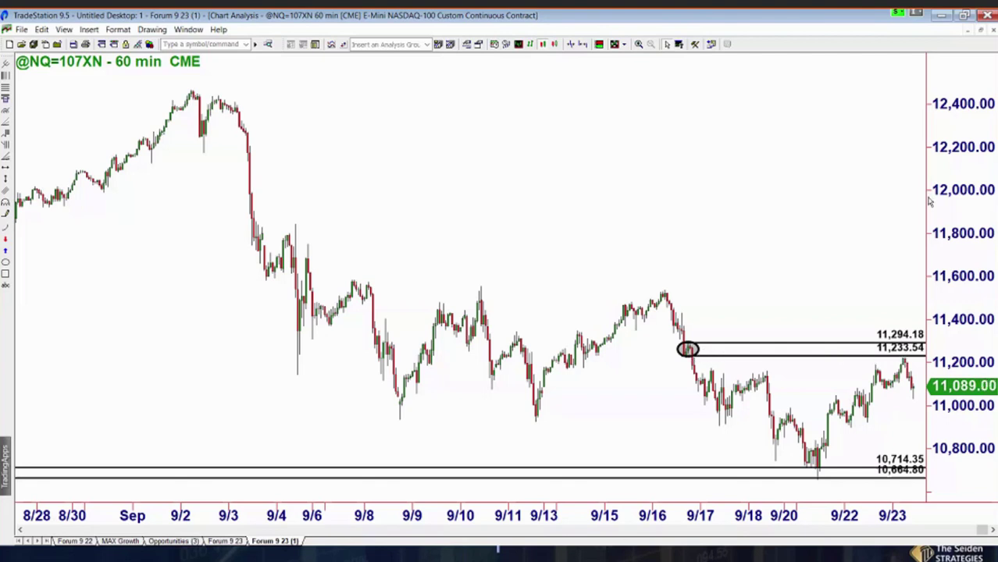
left_click(982, 33)
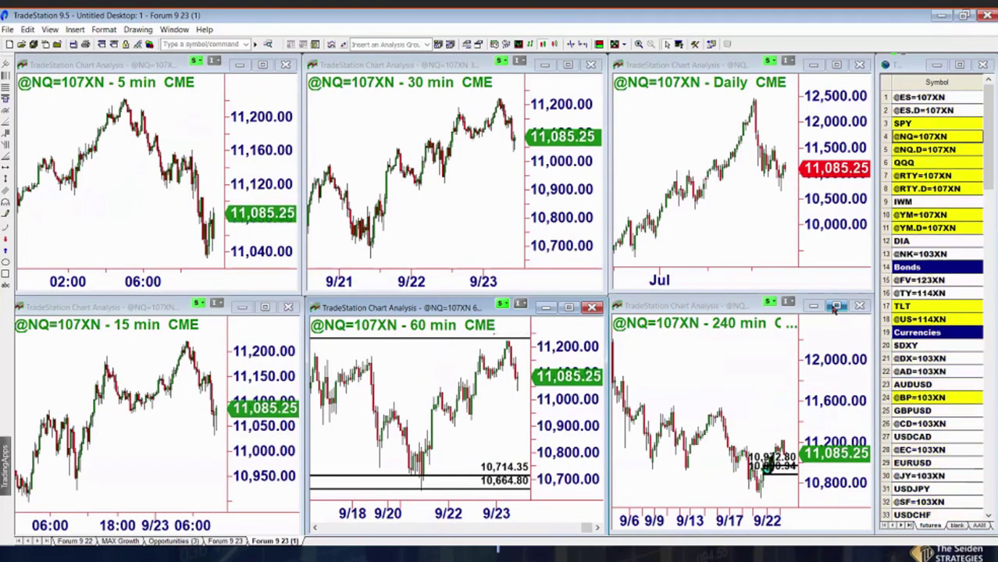
left_click(835, 307)
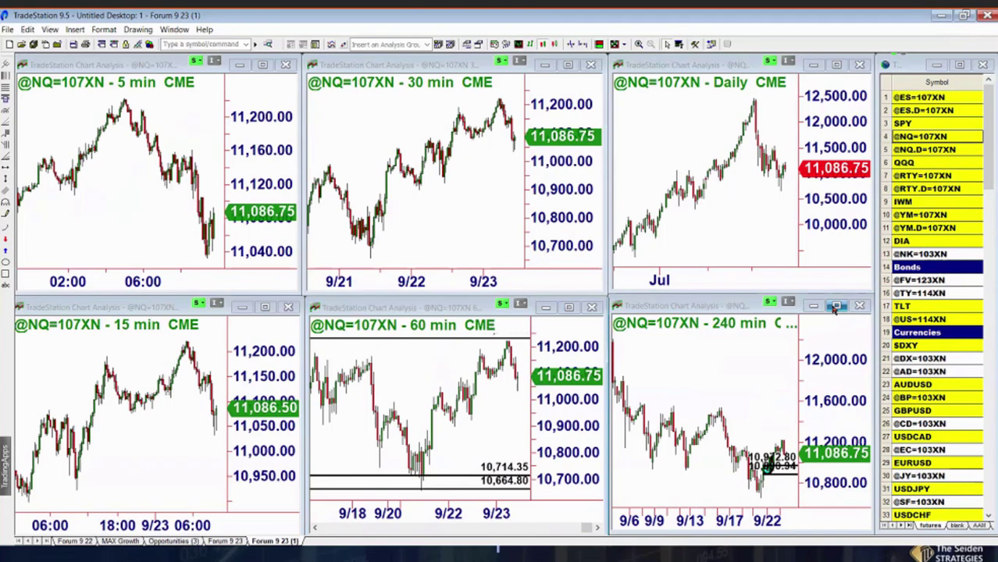
left_click(835, 307)
scroll(826, 295, "up", 5)
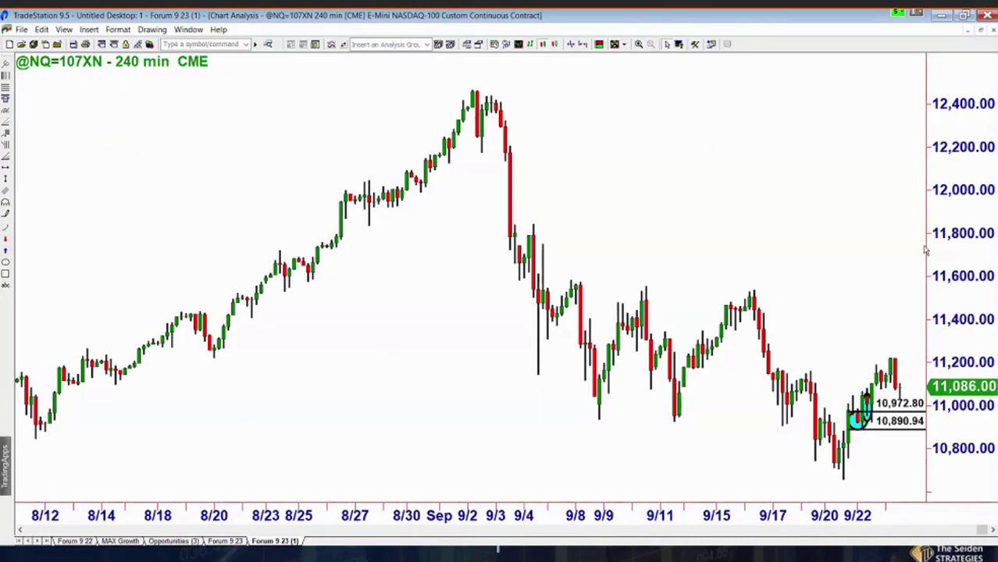
left_click(981, 29)
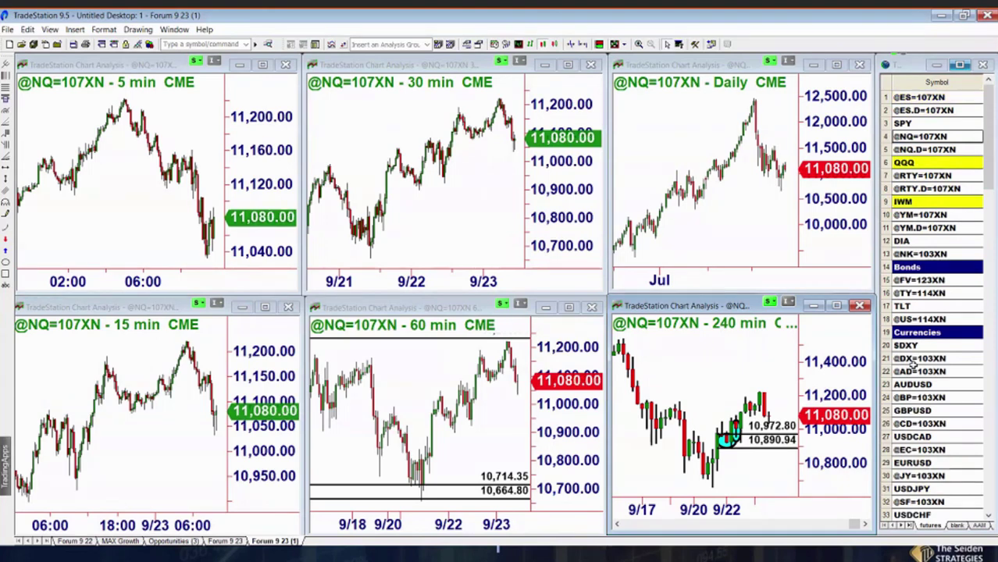
left_click(916, 253)
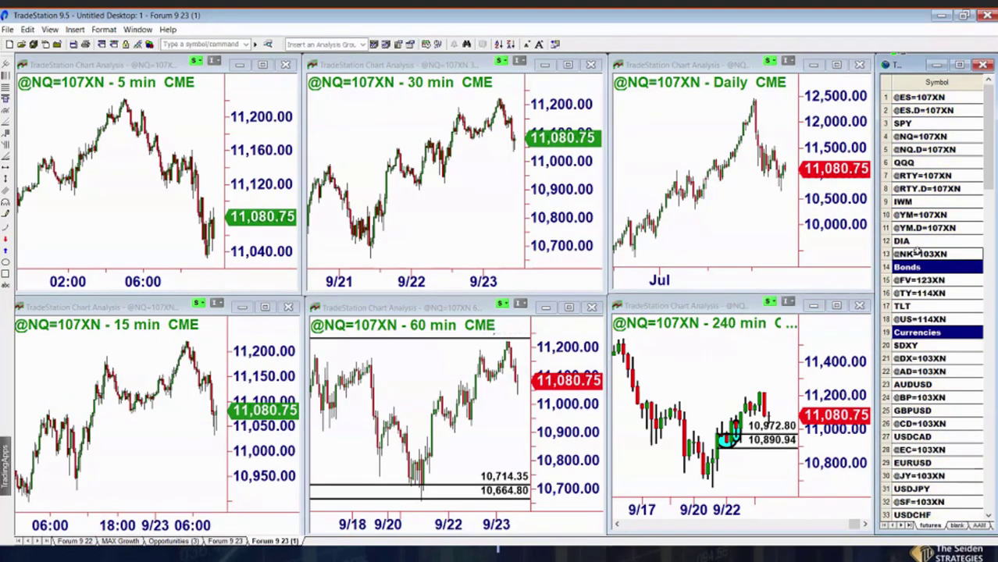
left_click(916, 252)
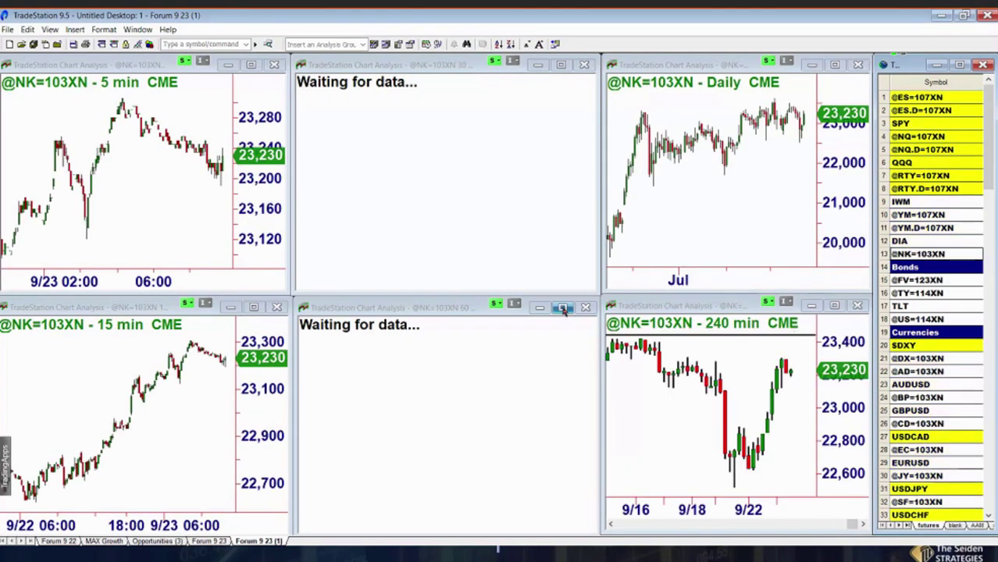
left_click(576, 329)
left_click(563, 307)
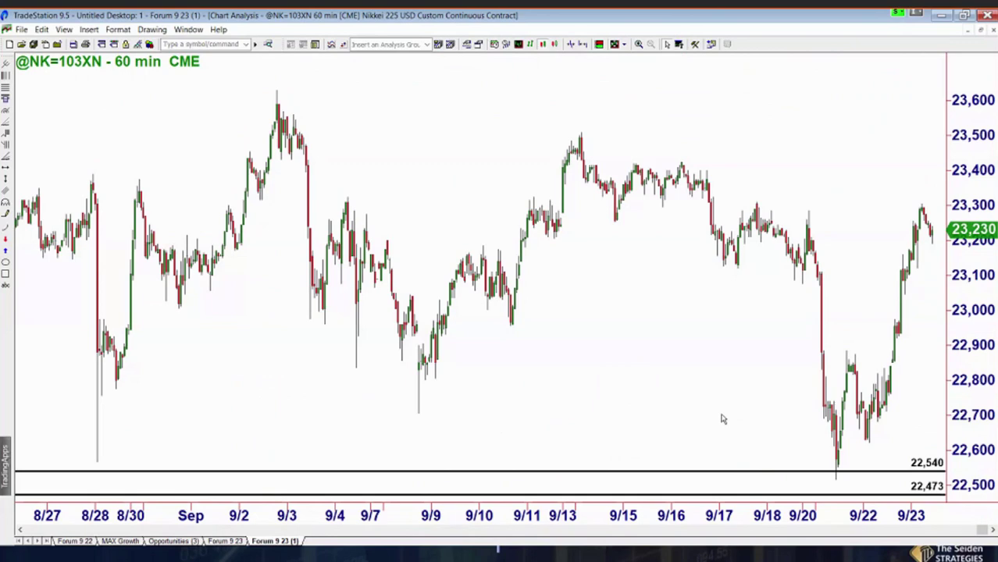
scroll(719, 414, "down", 2)
scroll(718, 416, "up", 1)
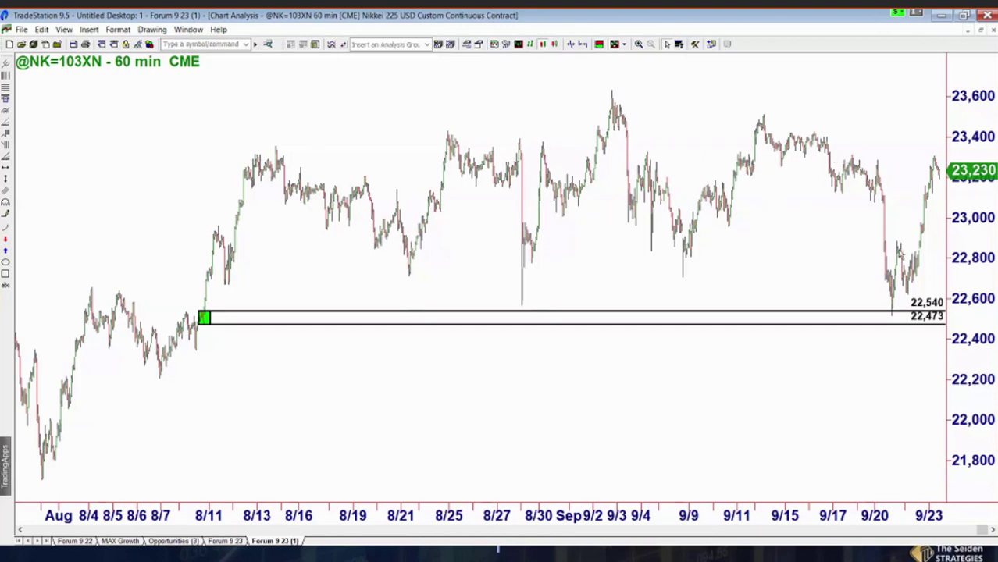
left_click(983, 29)
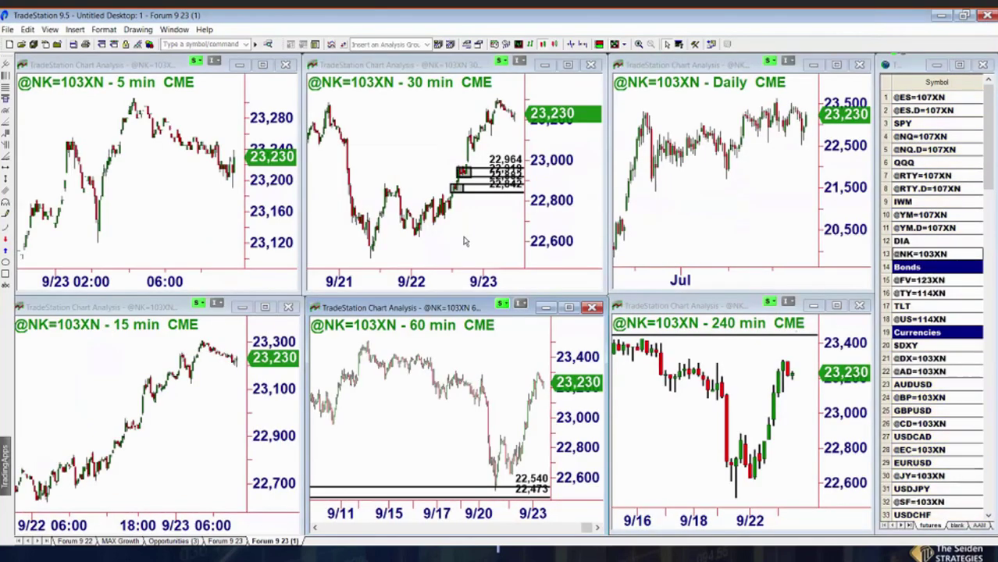
double_click(776, 305)
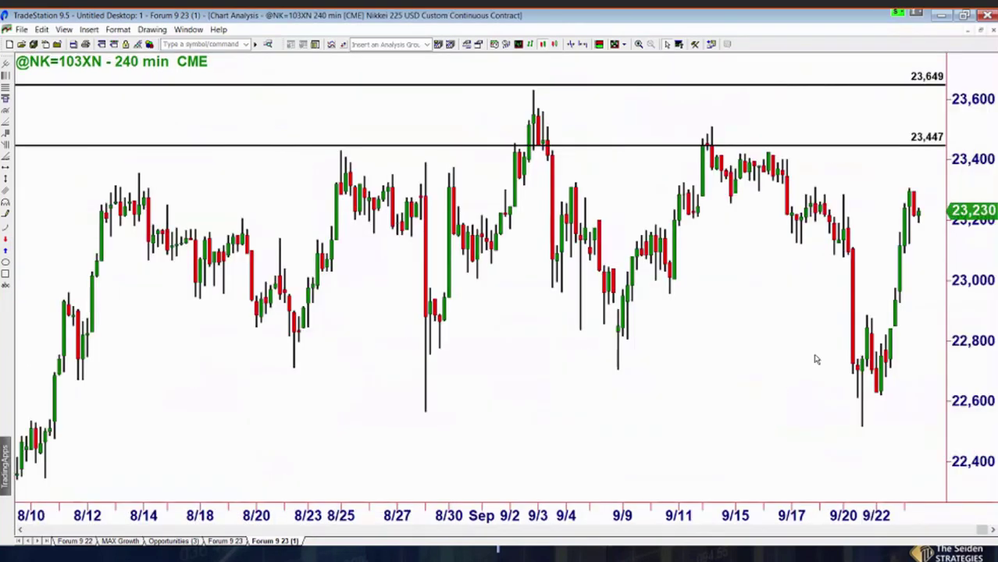
scroll(815, 359, "down", 2)
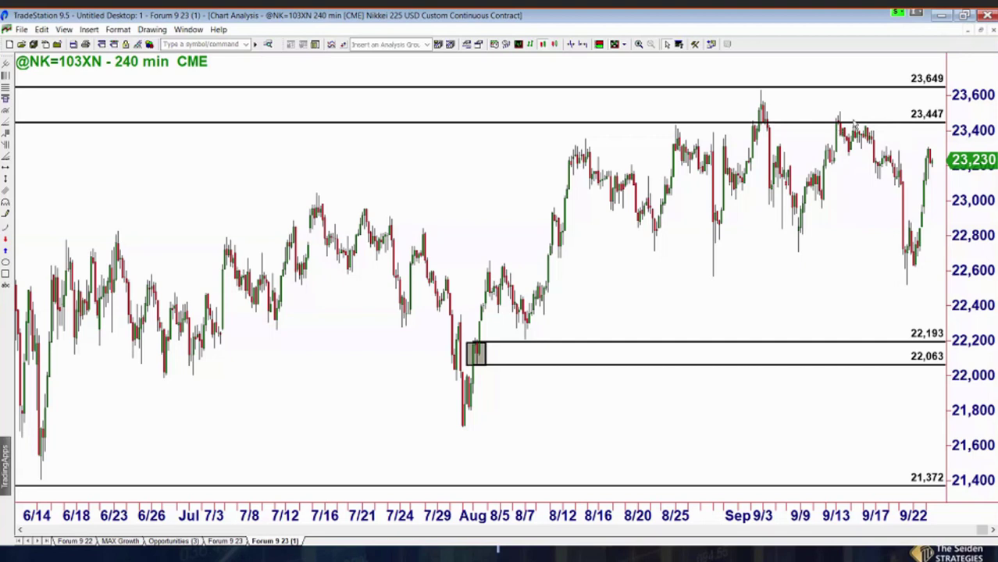
left_click(981, 32)
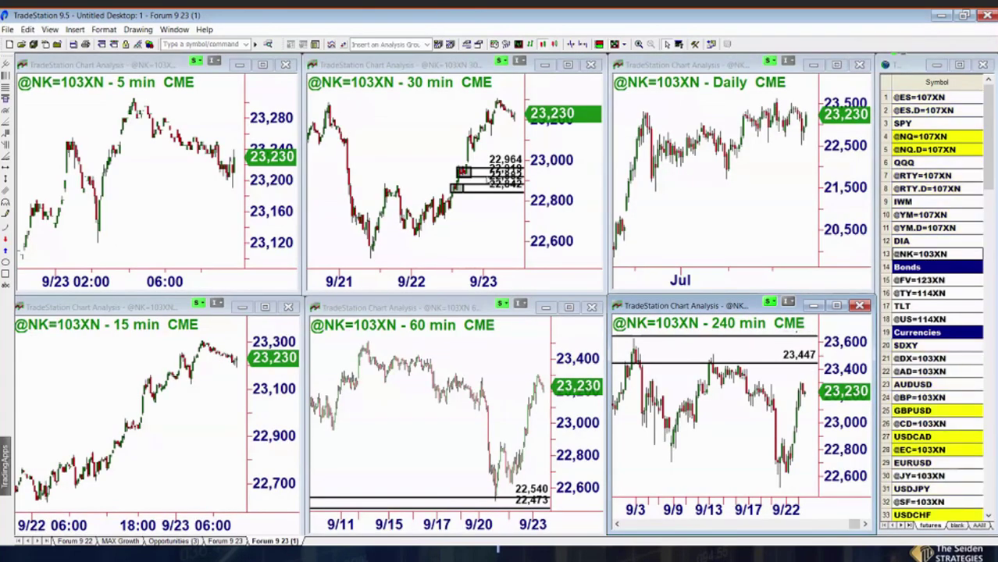
left_click(569, 307)
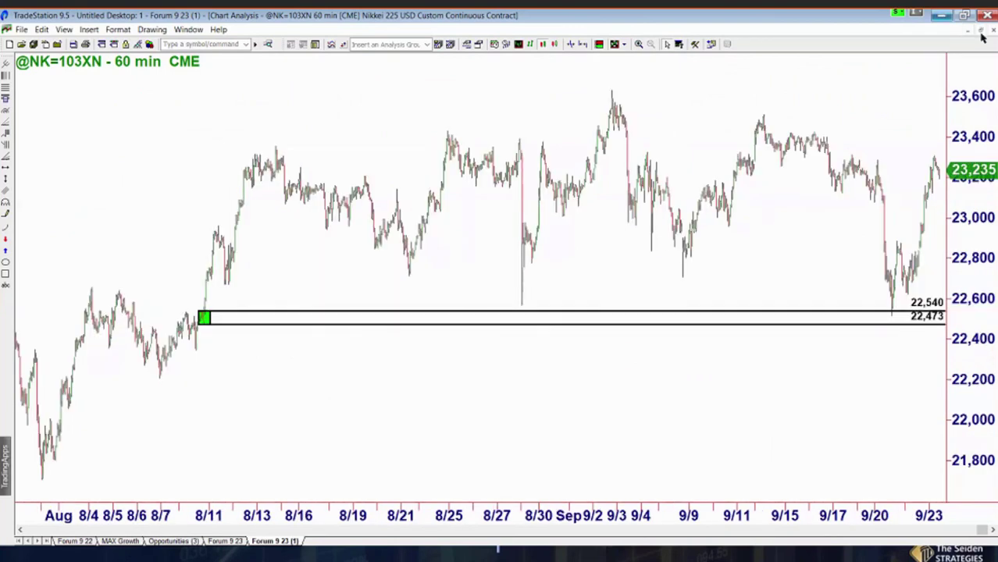
left_click(981, 31)
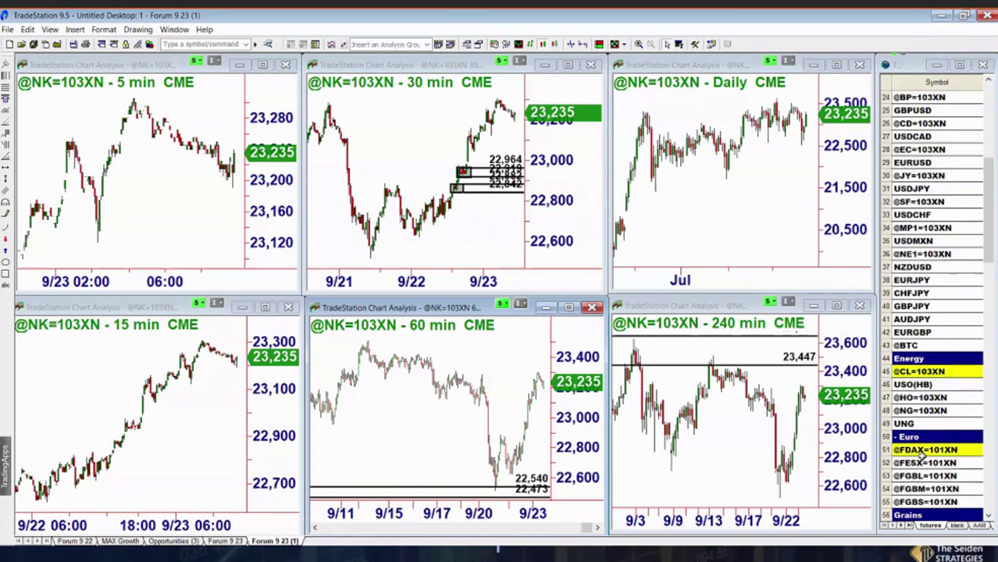
left_click(925, 450)
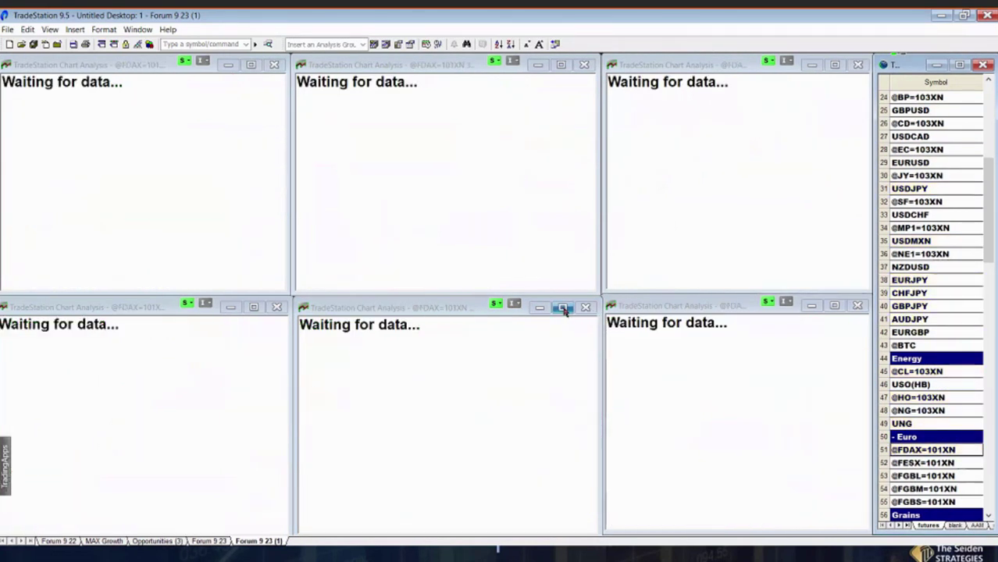
left_click(564, 309)
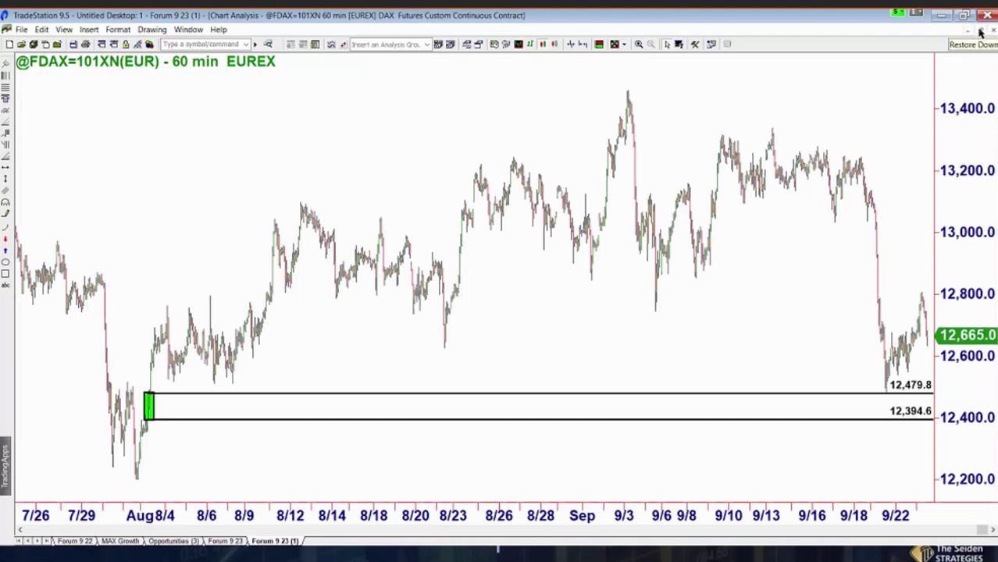
left_click(981, 31)
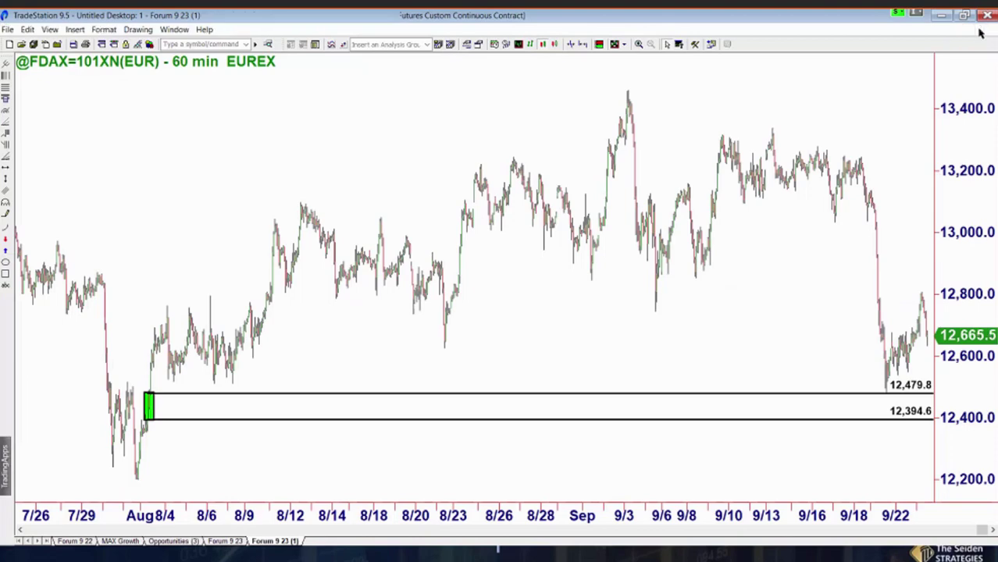